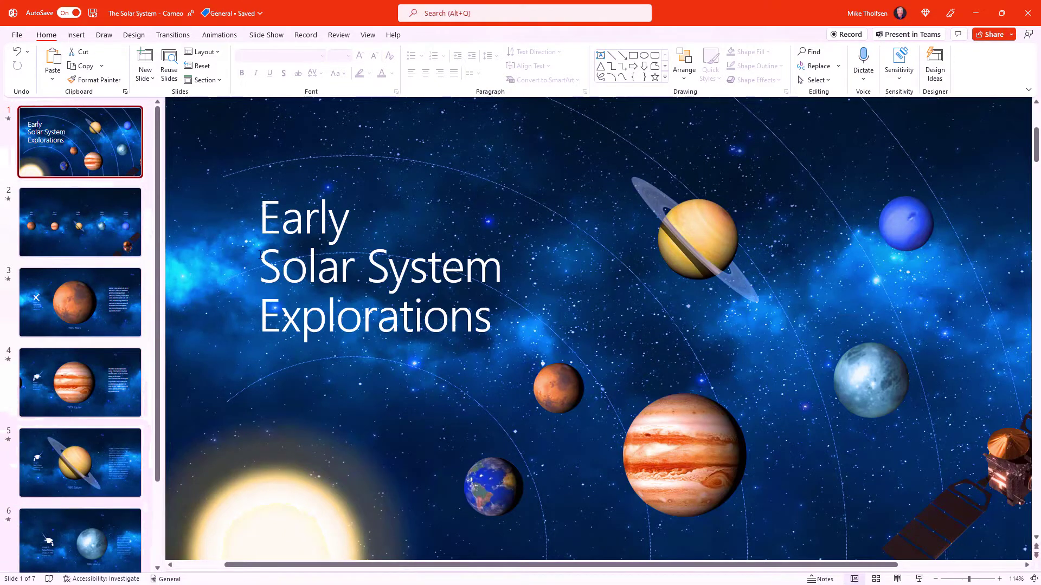
# Select slide 3, the Mars slide, and bring up the Insert ribbon.
pyautogui.click(77, 299)
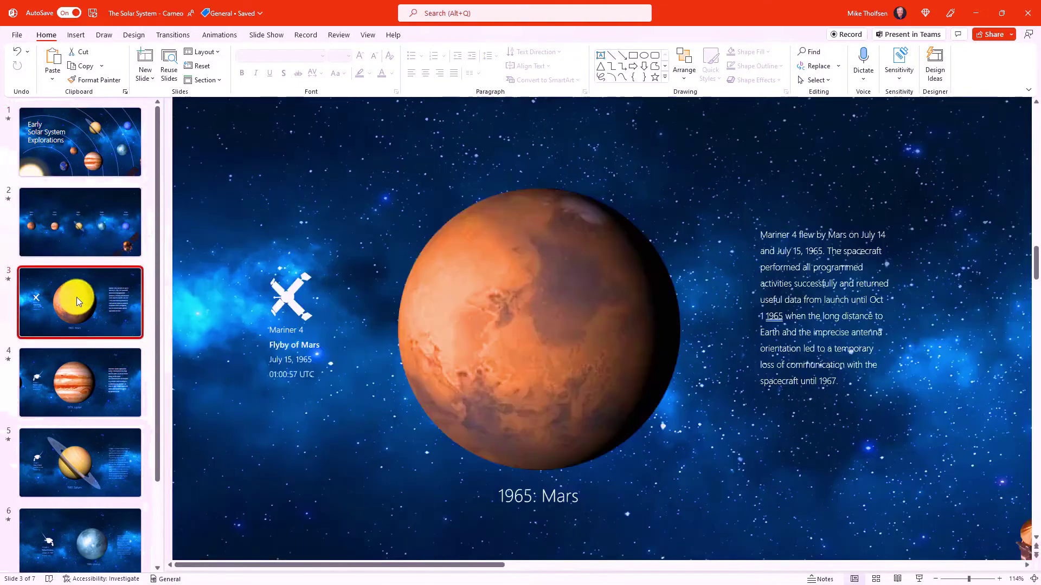
pyautogui.click(76, 34)
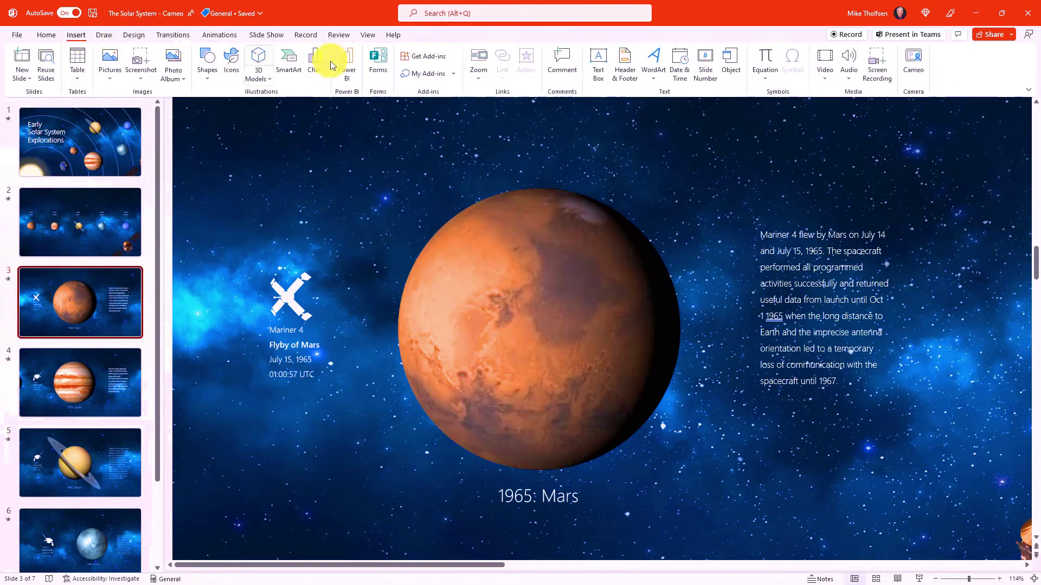
# Insert a camera cameo, turn on its live feed, and move it onto Mars.
pyautogui.click(920, 64)
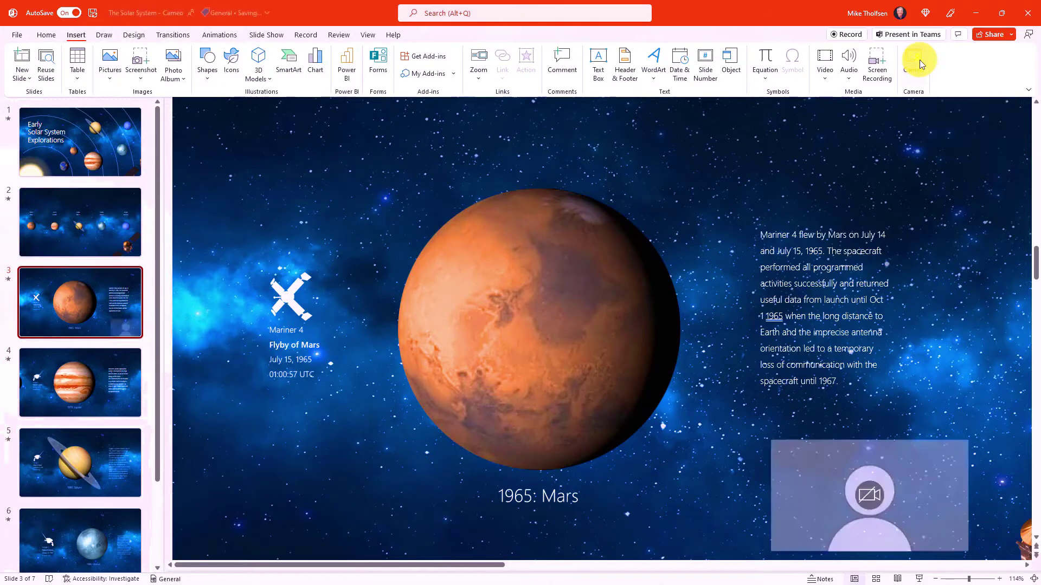
pyautogui.click(871, 492)
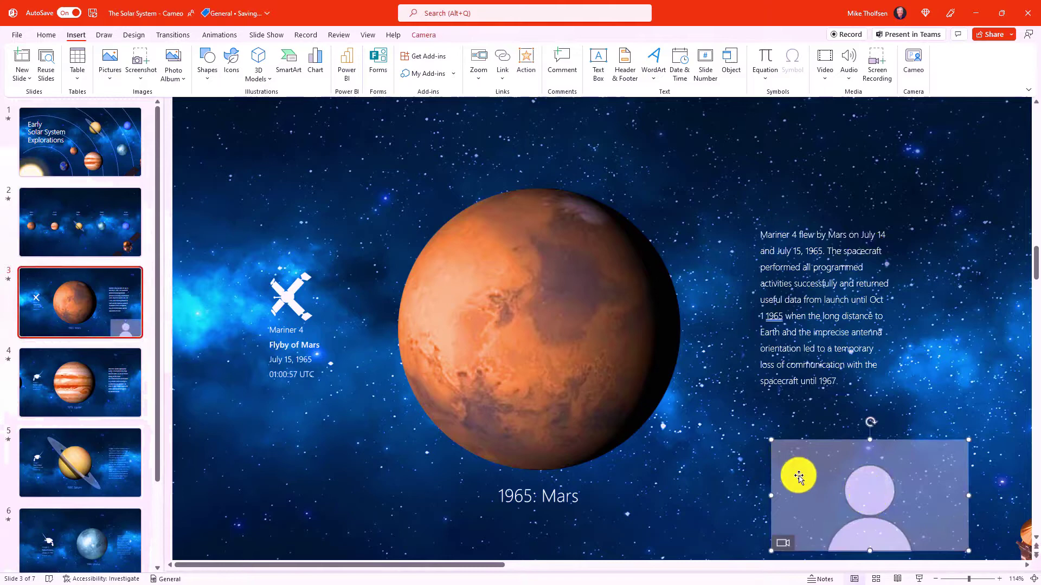
pyautogui.moveTo(797, 476); pyautogui.dragTo(458, 299)
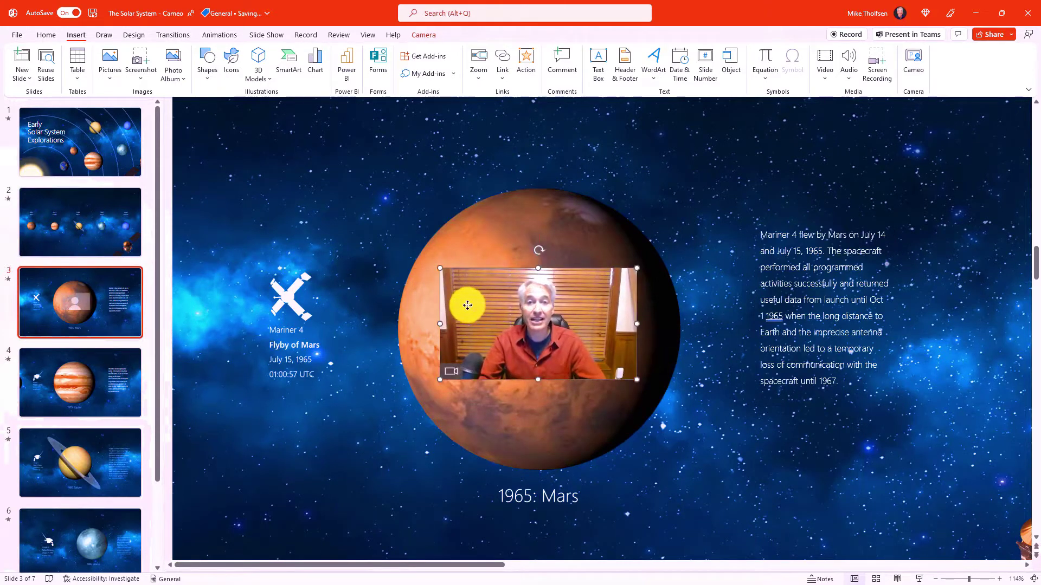
# Make the cameo a circle, enlarge it to 4.54 inches, and centre it over Mars.
pyautogui.click(418, 35)
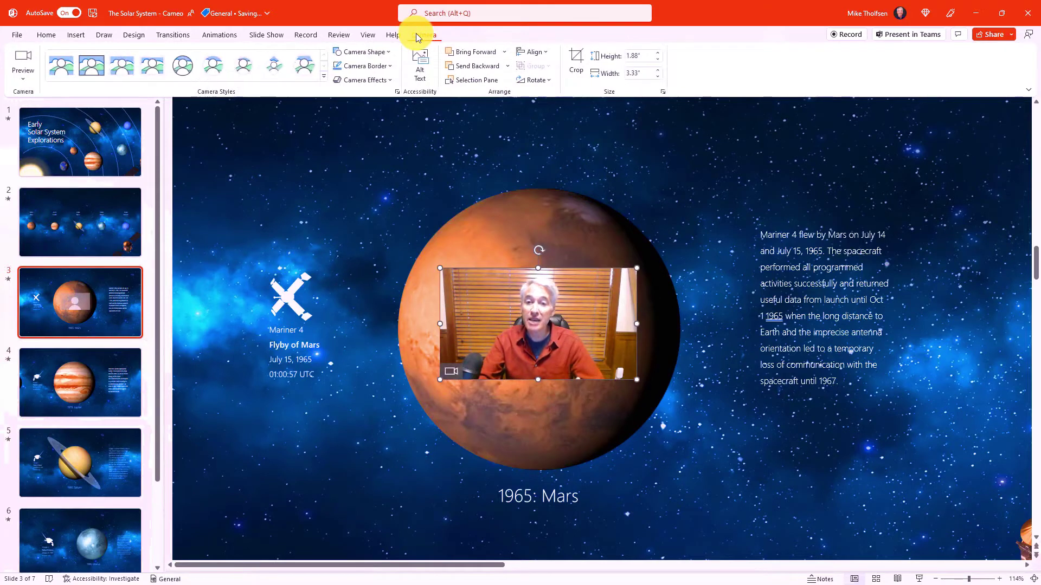
pyautogui.click(182, 68)
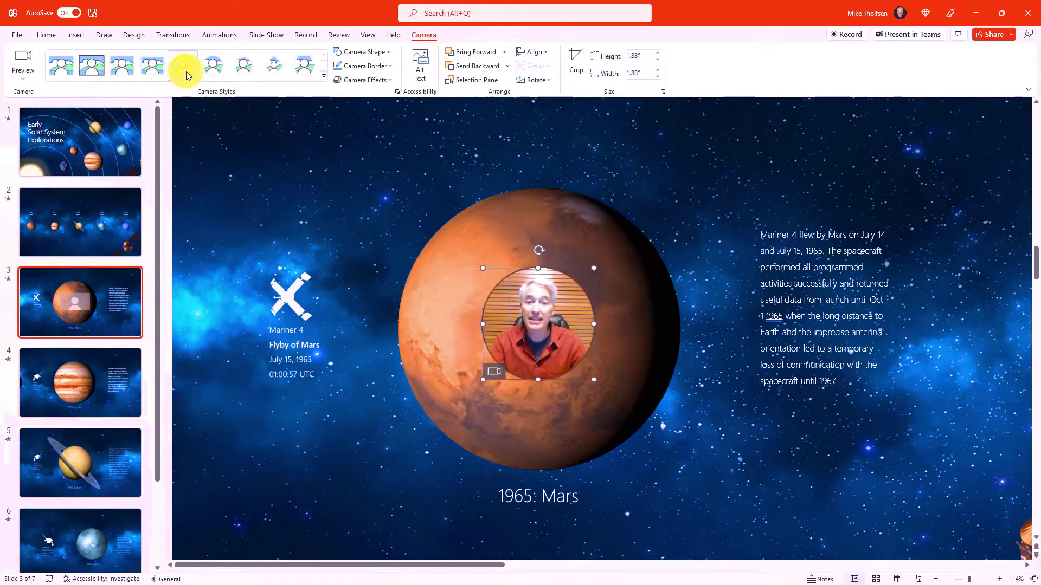
pyautogui.moveTo(483, 268); pyautogui.dragTo(417, 217)
pyautogui.moveTo(593, 379); pyautogui.dragTo(678, 434)
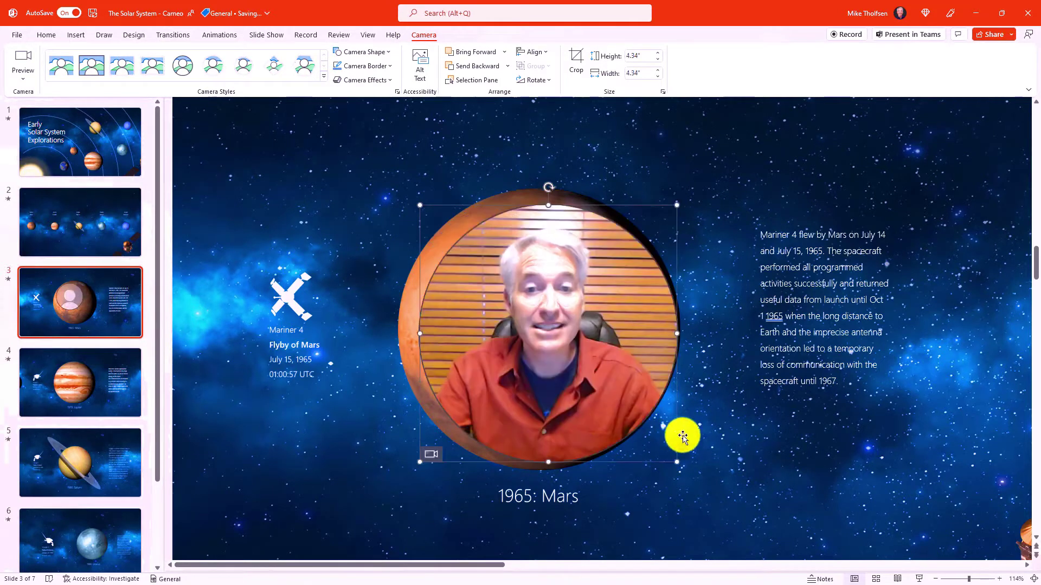
pyautogui.moveTo(610, 356); pyautogui.dragTo(548, 325)
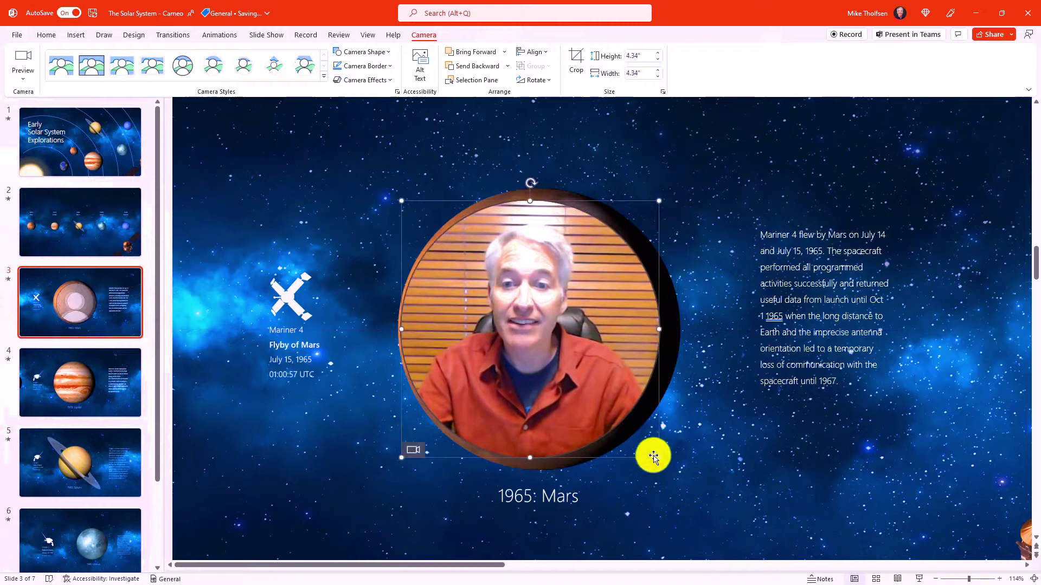
pyautogui.moveTo(659, 457); pyautogui.dragTo(670, 469)
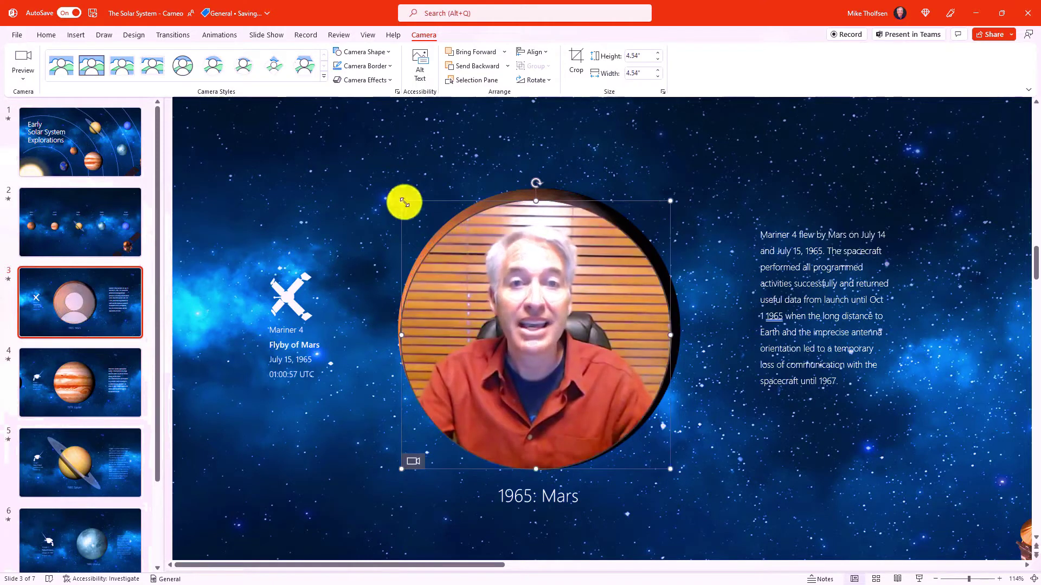
pyautogui.click(735, 192)
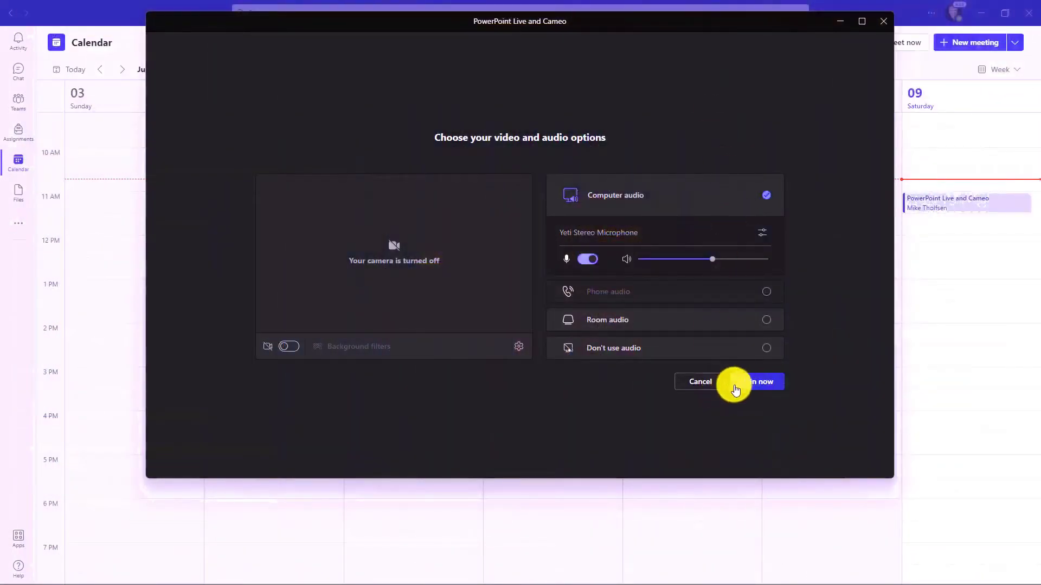
# Join the Teams meeting and share 'The Solar System - Cameo' through PowerPoint Live.
pyautogui.click(753, 384)
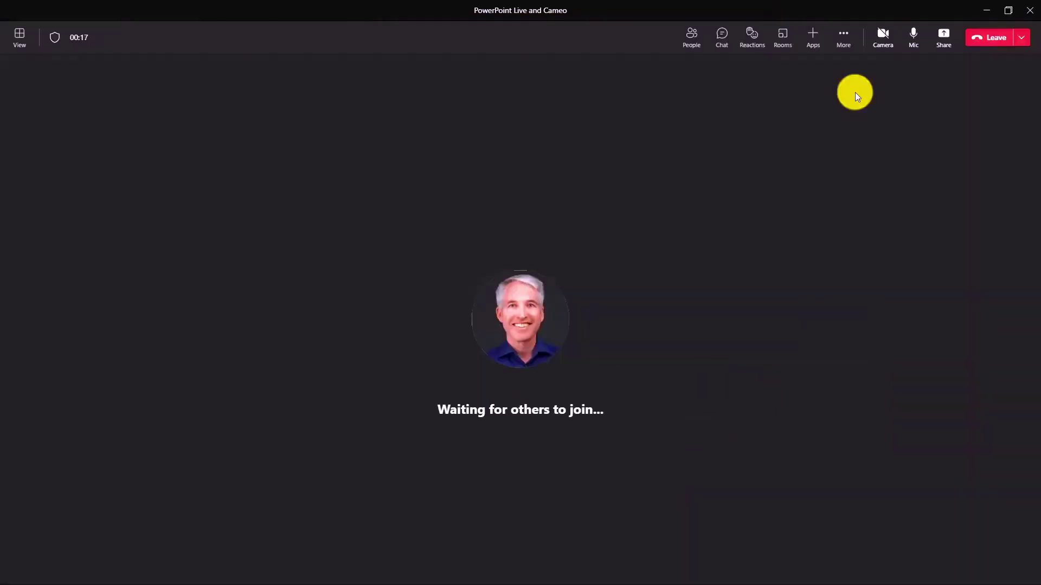
pyautogui.click(943, 39)
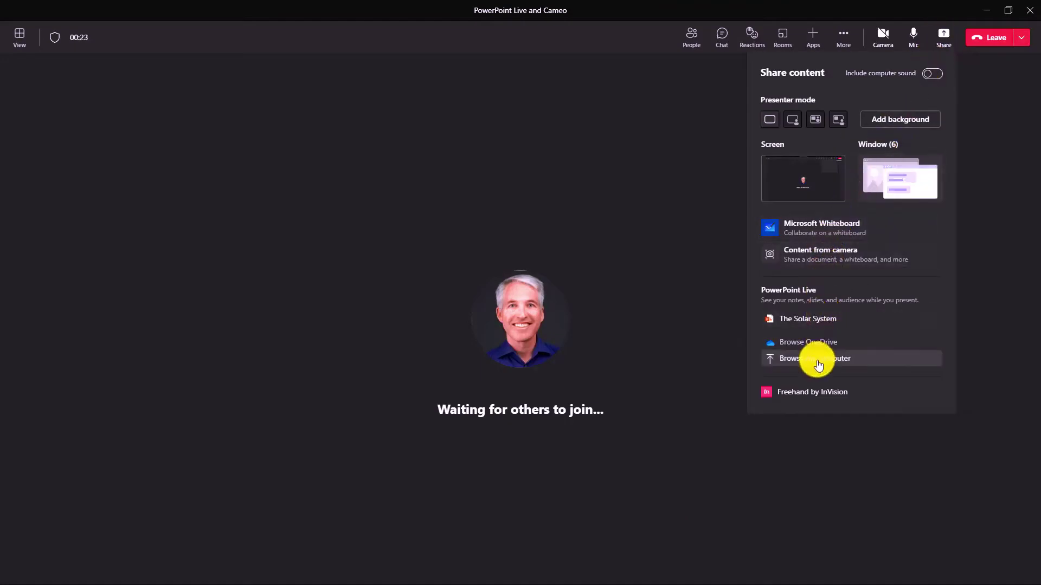
pyautogui.click(817, 360)
pyautogui.click(233, 208)
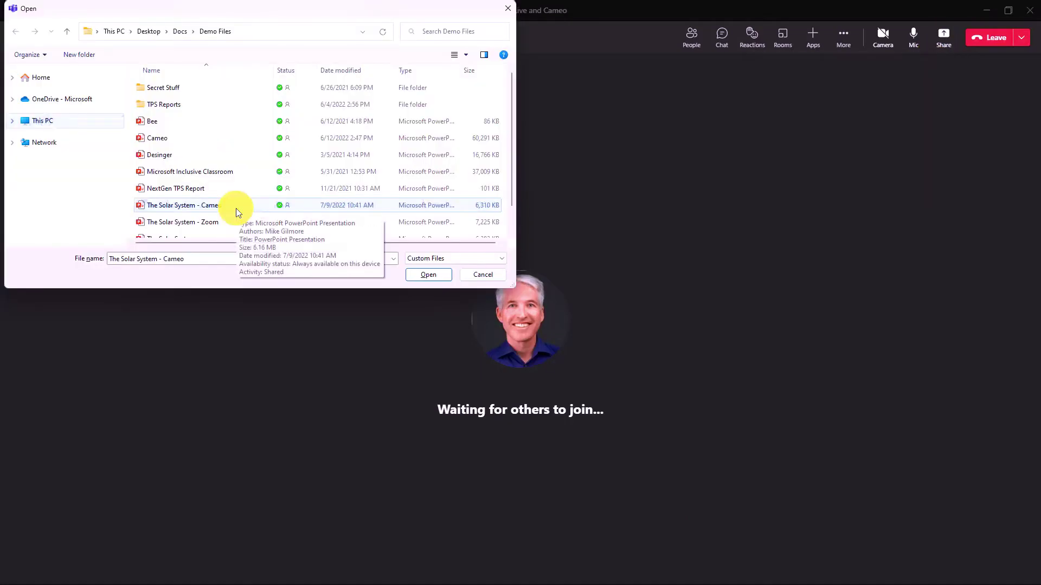
pyautogui.click(455, 277)
pyautogui.click(423, 271)
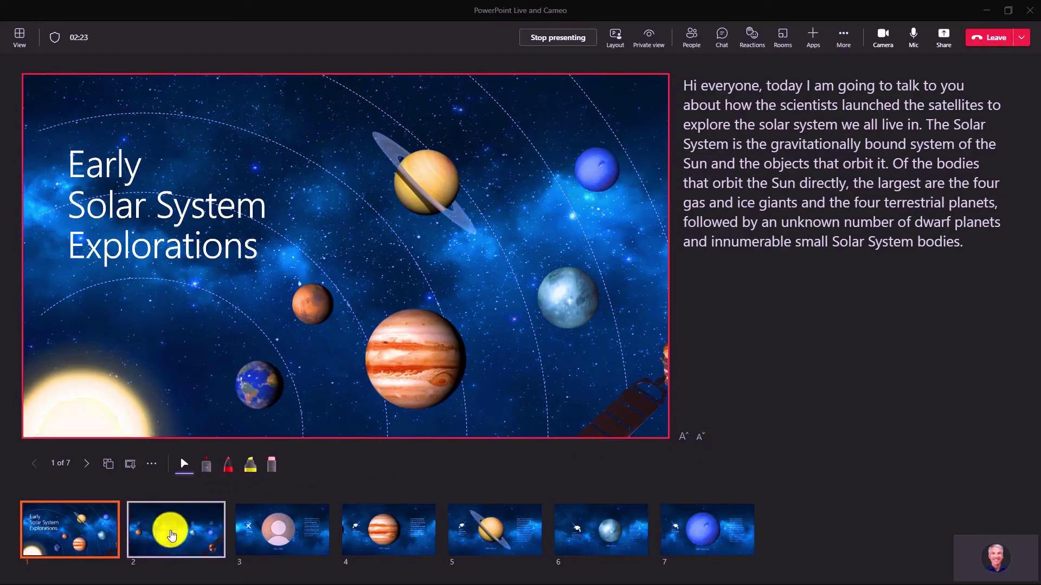
# Move the shared deck forward to slide 3, the Mariner 4 slide showing the cameo.
pyautogui.click(88, 468)
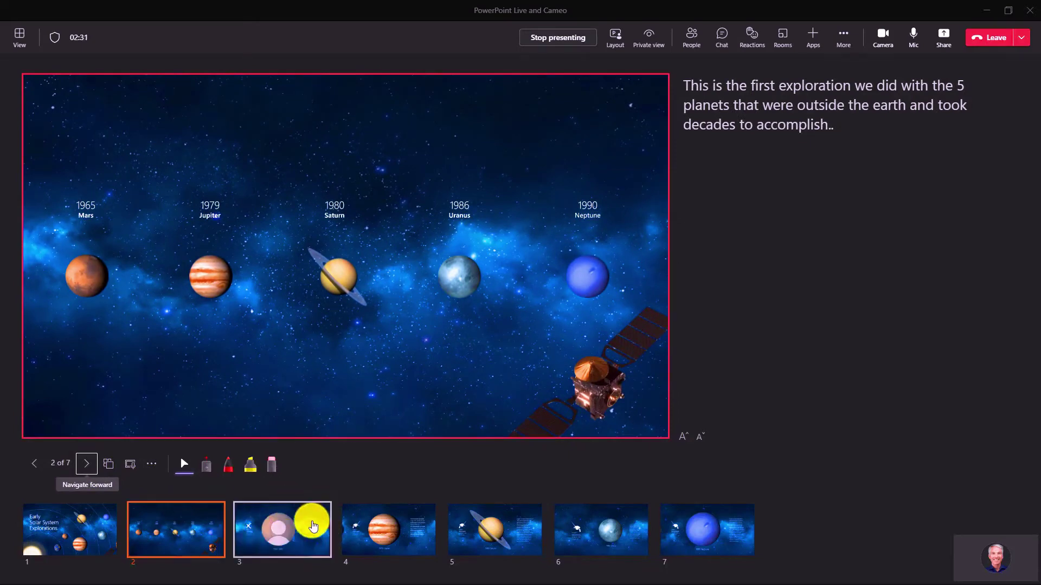
pyautogui.click(313, 525)
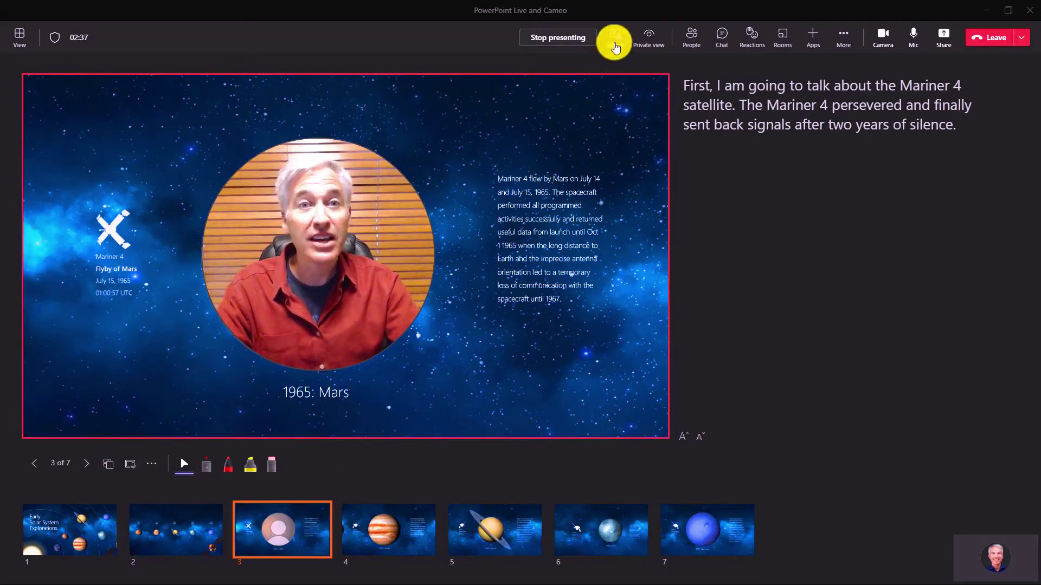
pyautogui.click(617, 42)
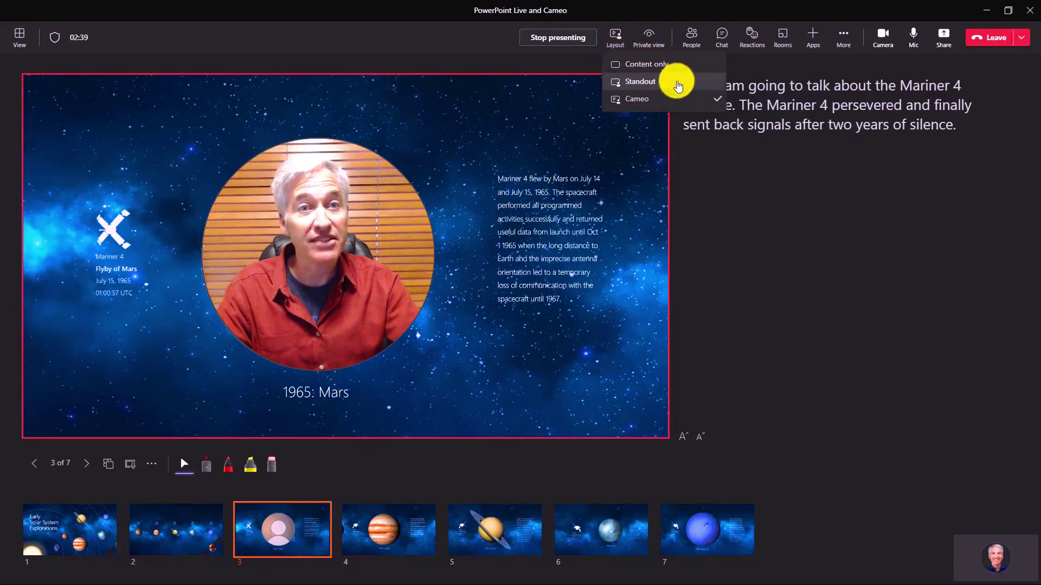
pyautogui.click(677, 84)
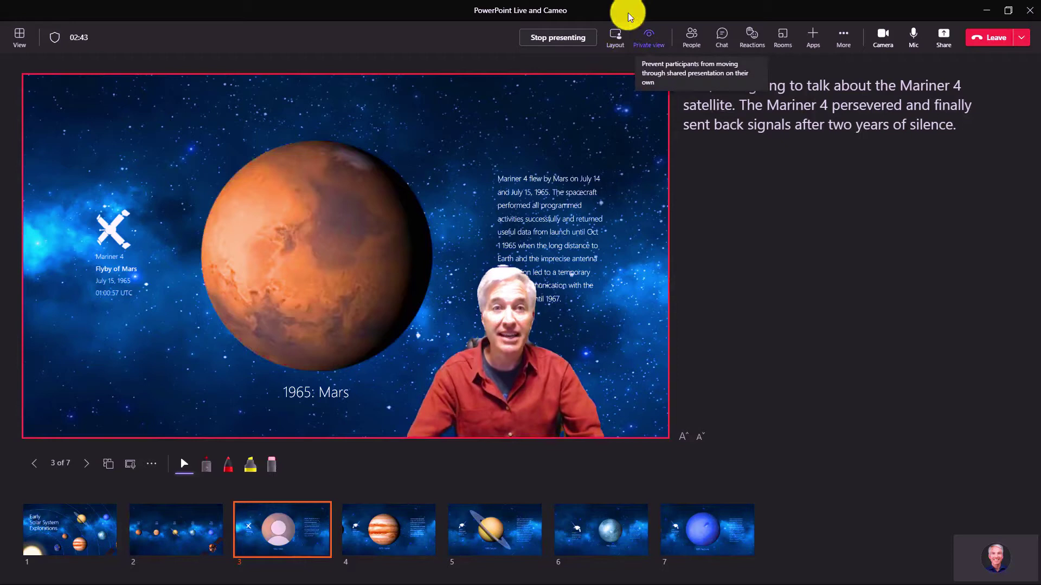
pyautogui.click(615, 34)
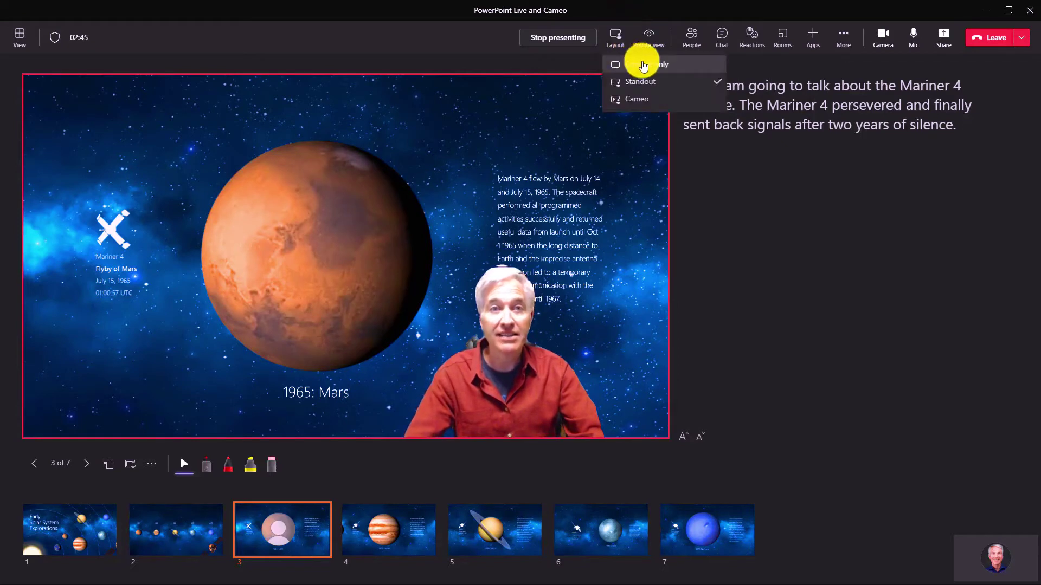
pyautogui.click(638, 64)
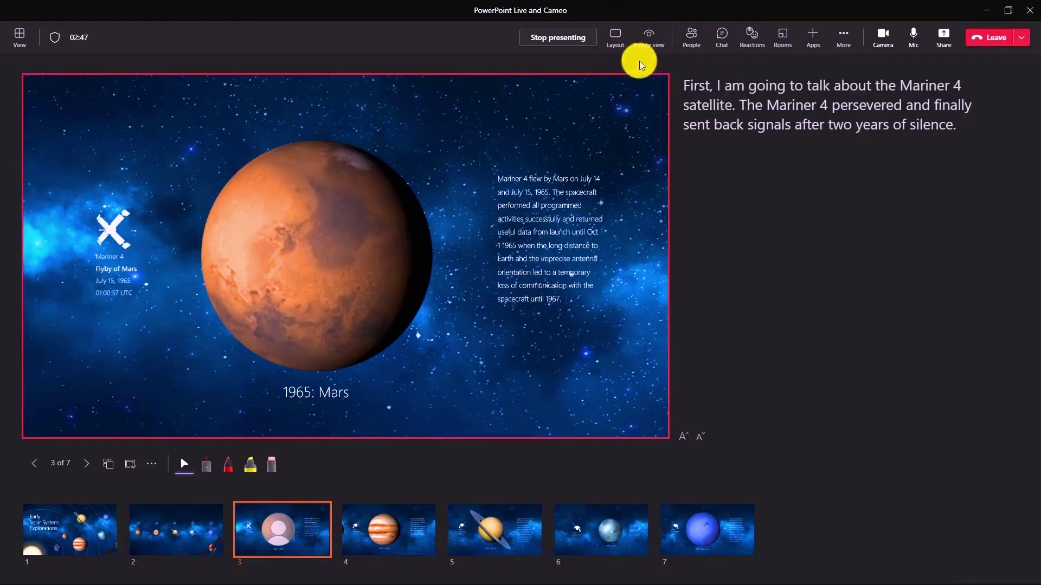
pyautogui.click(618, 36)
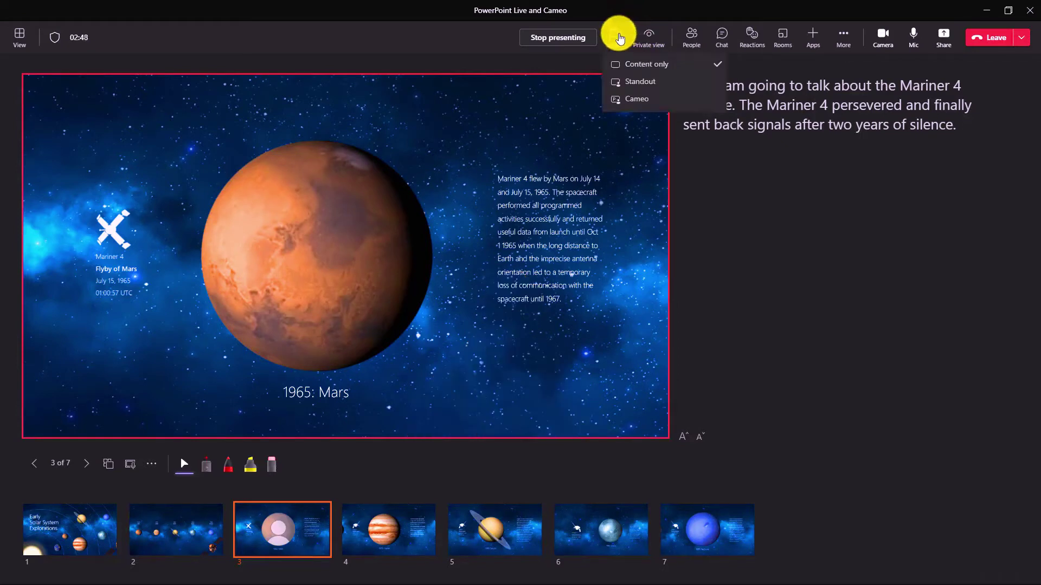
pyautogui.click(691, 99)
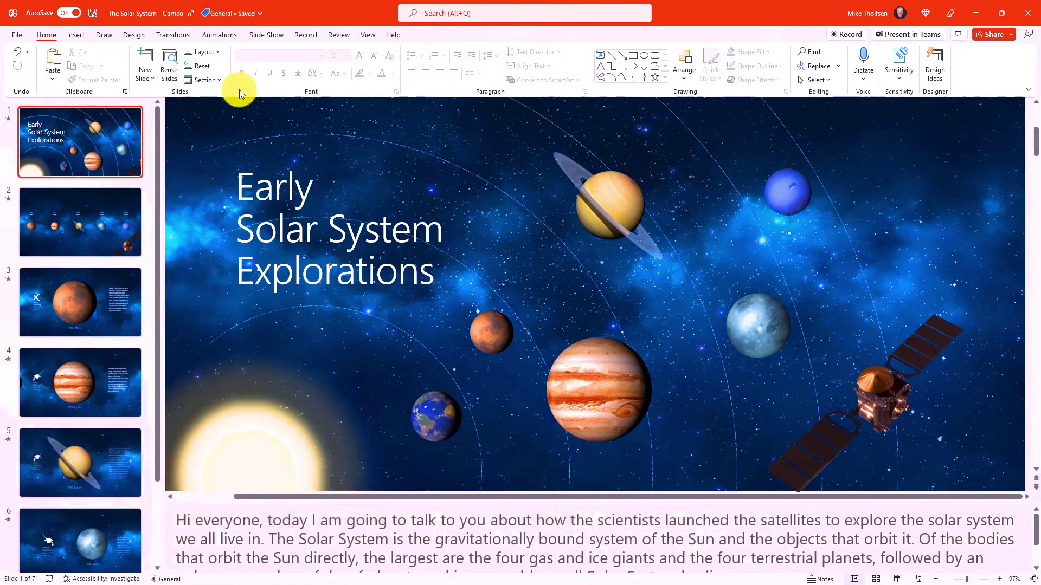
# Bring up the Slide Show options to present from the beginning in Presenter View.
pyautogui.click(265, 37)
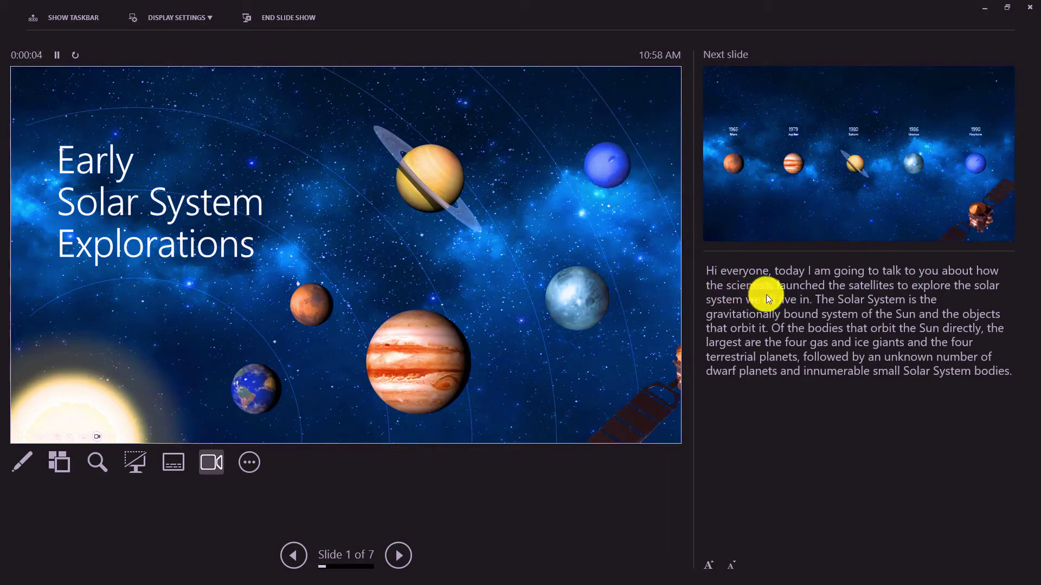
# Insert a self-introduction with the presenter's name before 'today' in slide 1's speaker notes.
pyautogui.click(863, 302)
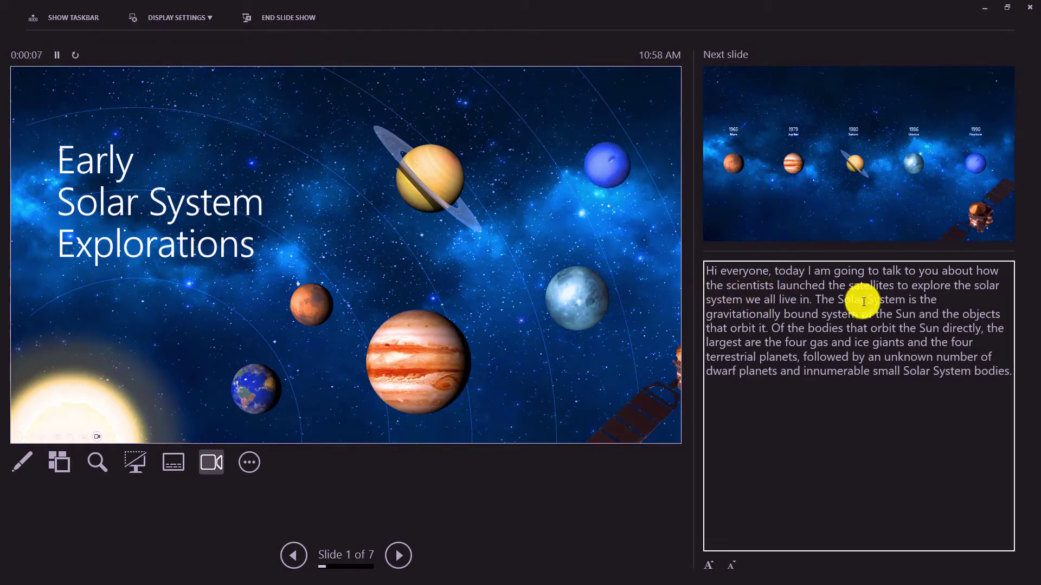
pyautogui.click(775, 271)
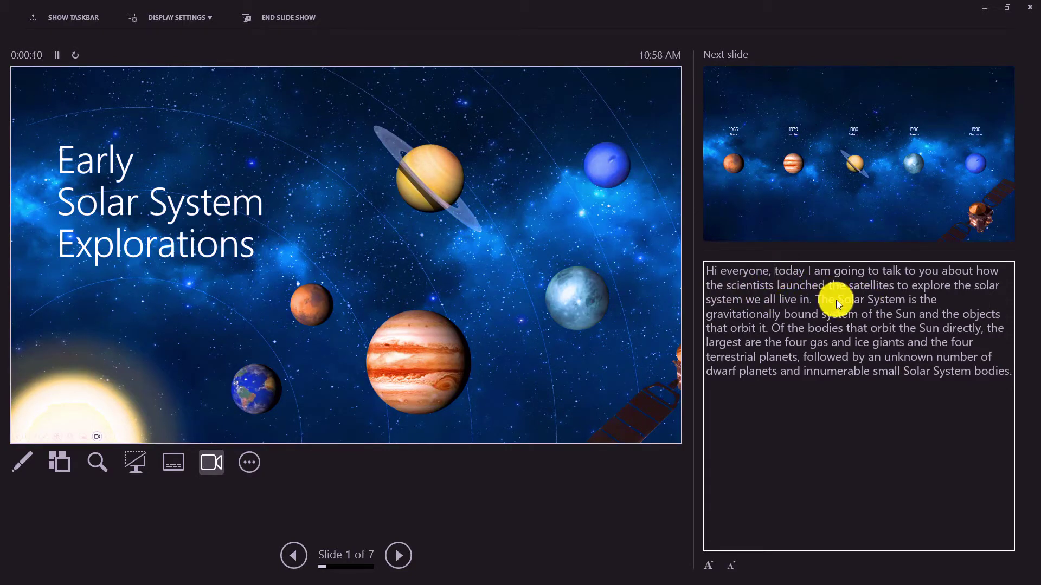
pyautogui.write('my name is Mike Tholfsen, and')
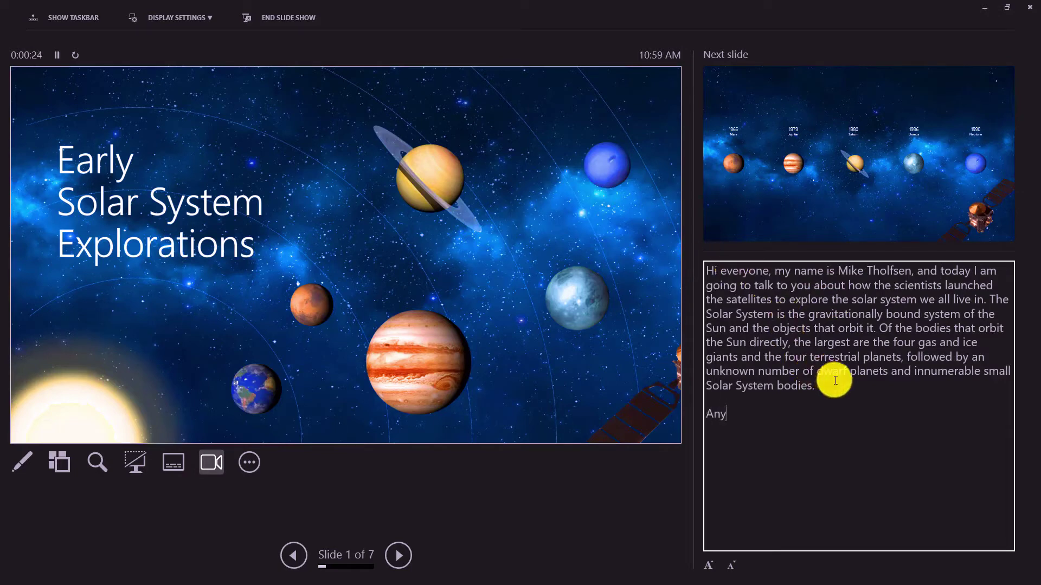
pyautogui.write('thing')
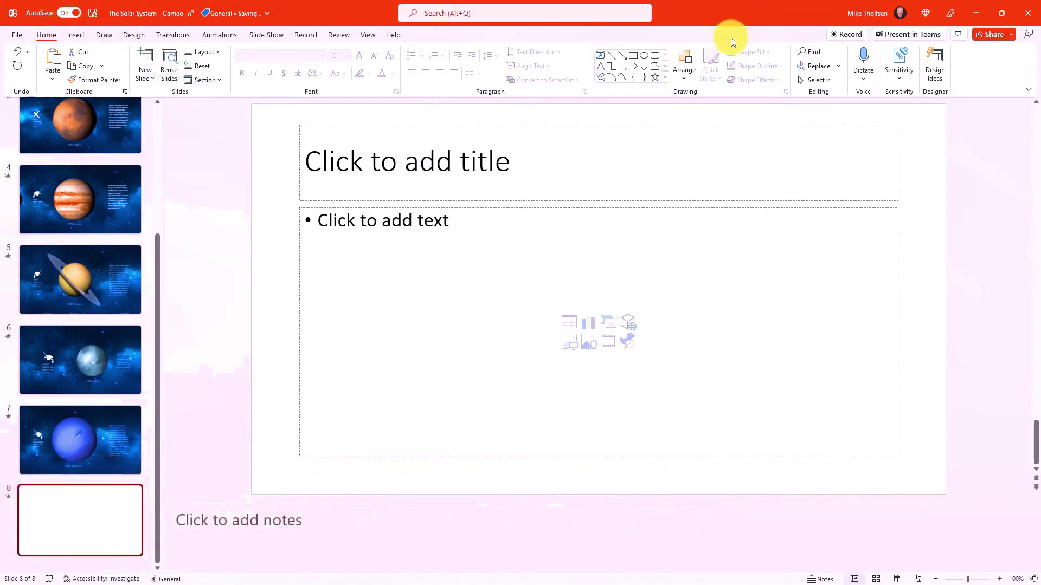
pyautogui.click(863, 78)
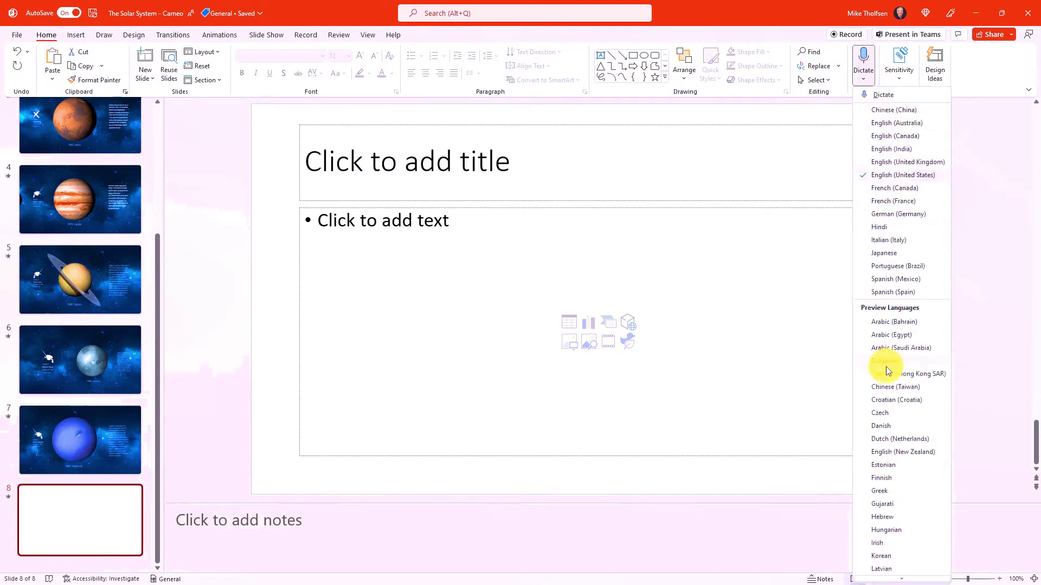
pyautogui.scroll(-3, 886, 366)
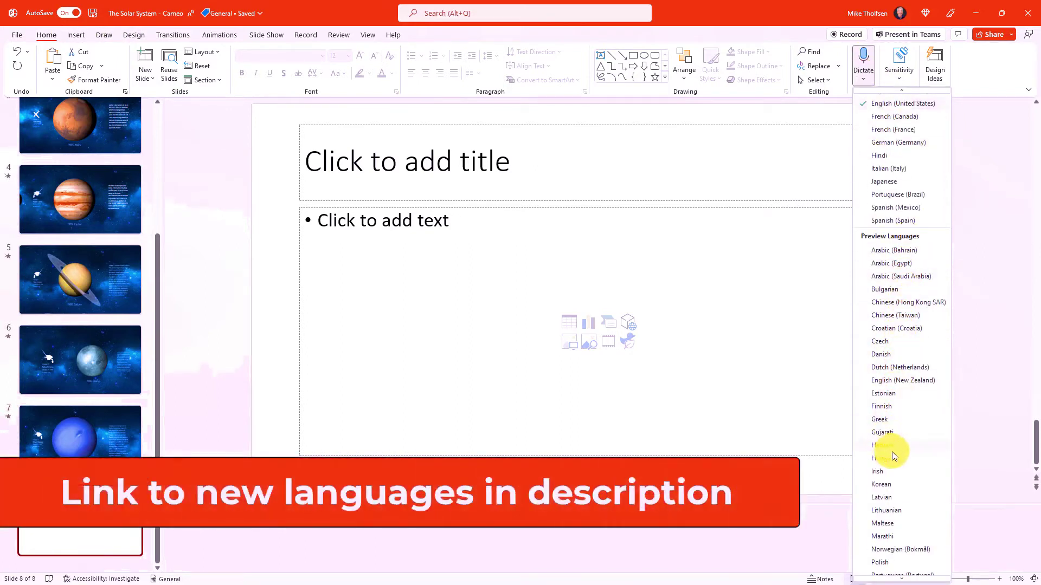
pyautogui.scroll(-5, 895, 461)
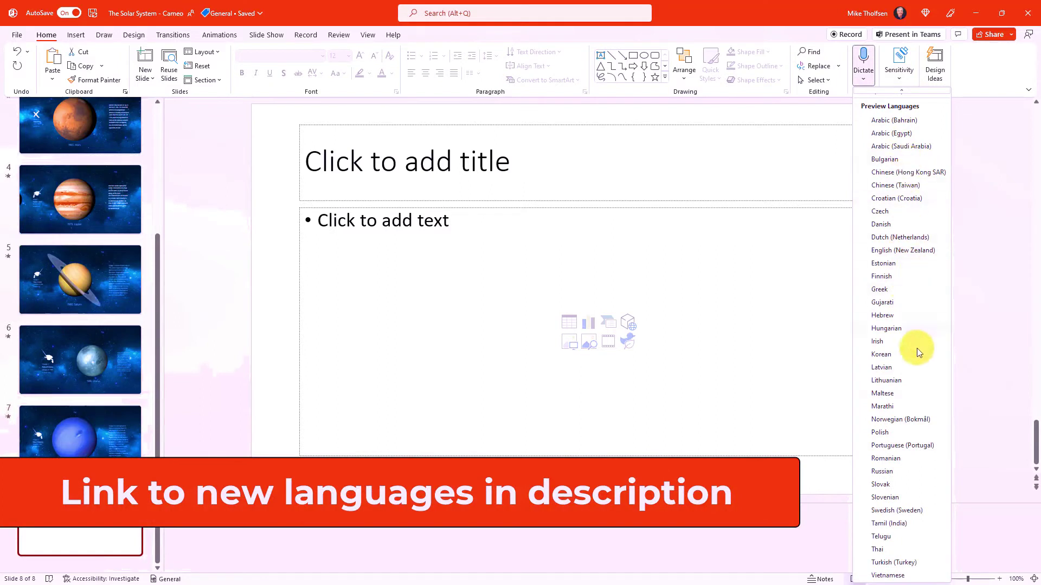
pyautogui.scroll(5, 904, 537)
pyautogui.scroll(3, 910, 517)
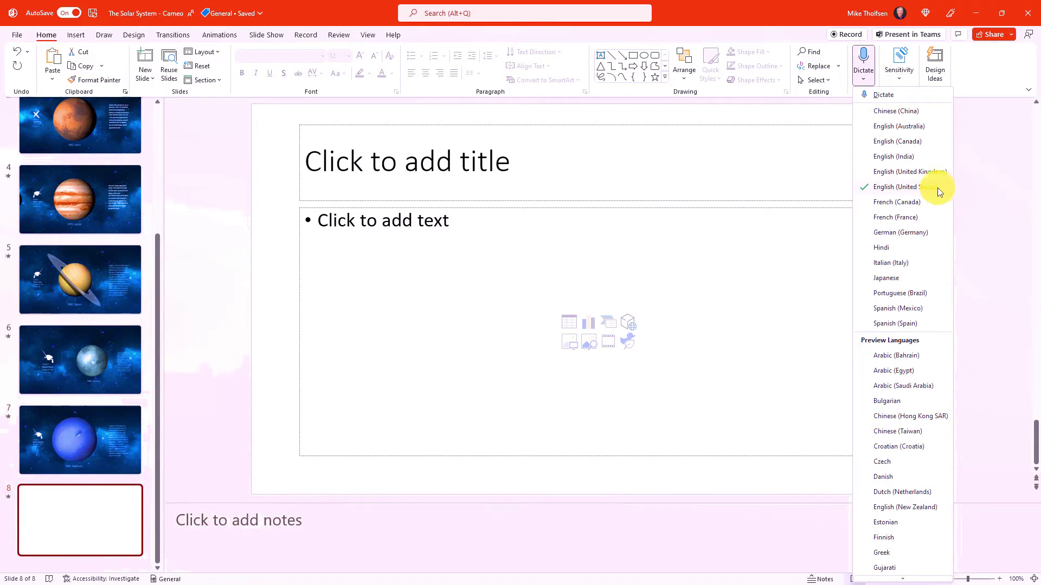
# Dictate the title and body text of slide 8.
pyautogui.click(411, 165)
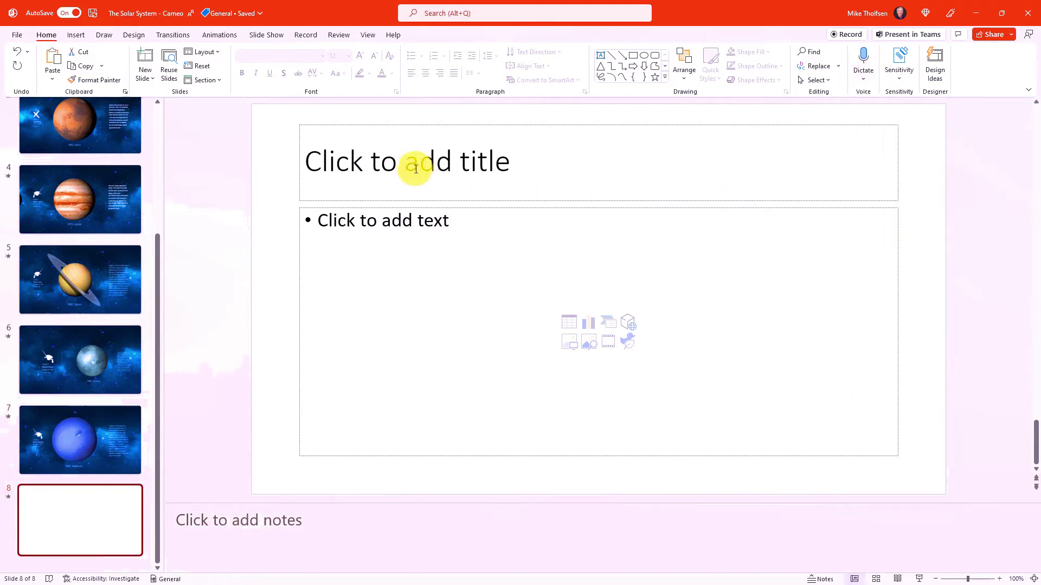
pyautogui.click(403, 166)
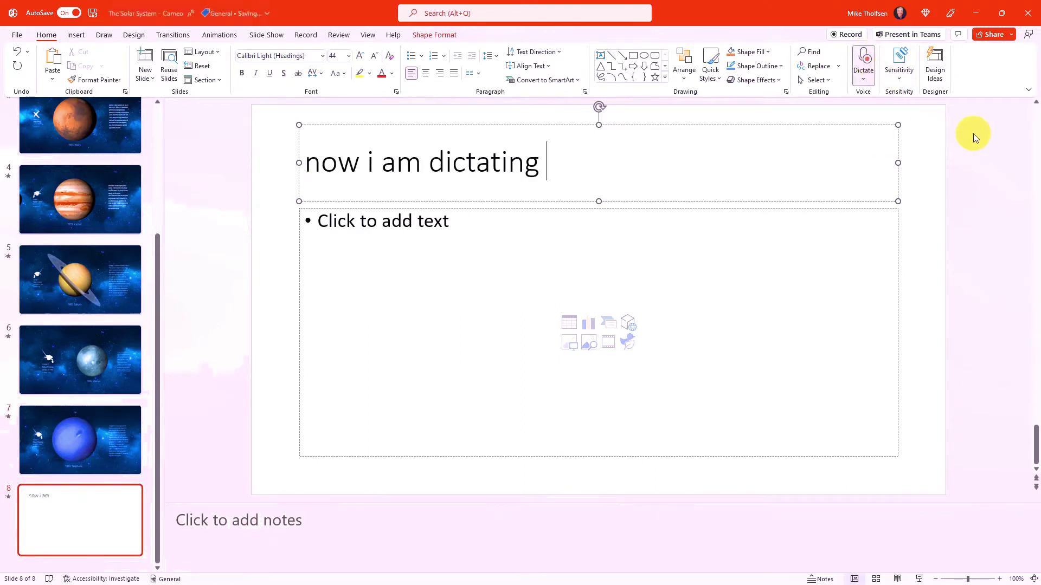
pyautogui.click(626, 267)
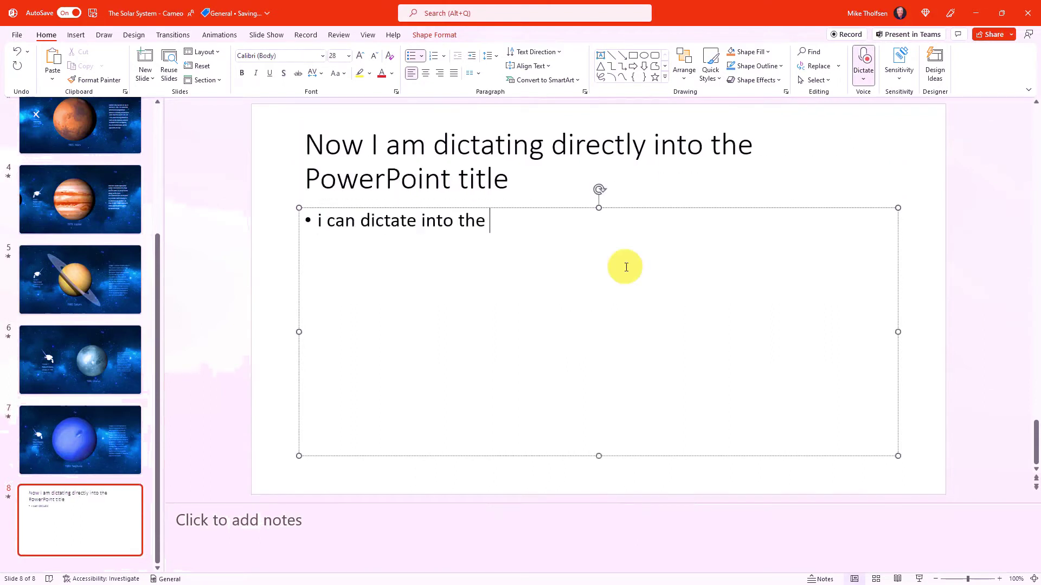
# Stop dictation and scroll through the list of dictation languages.
pyautogui.click(855, 56)
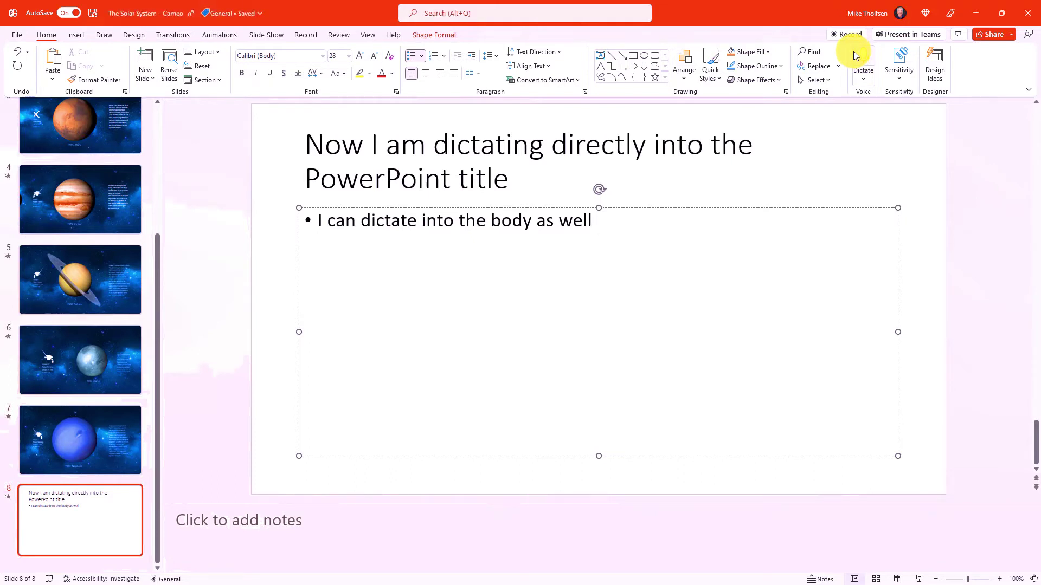
pyautogui.click(864, 77)
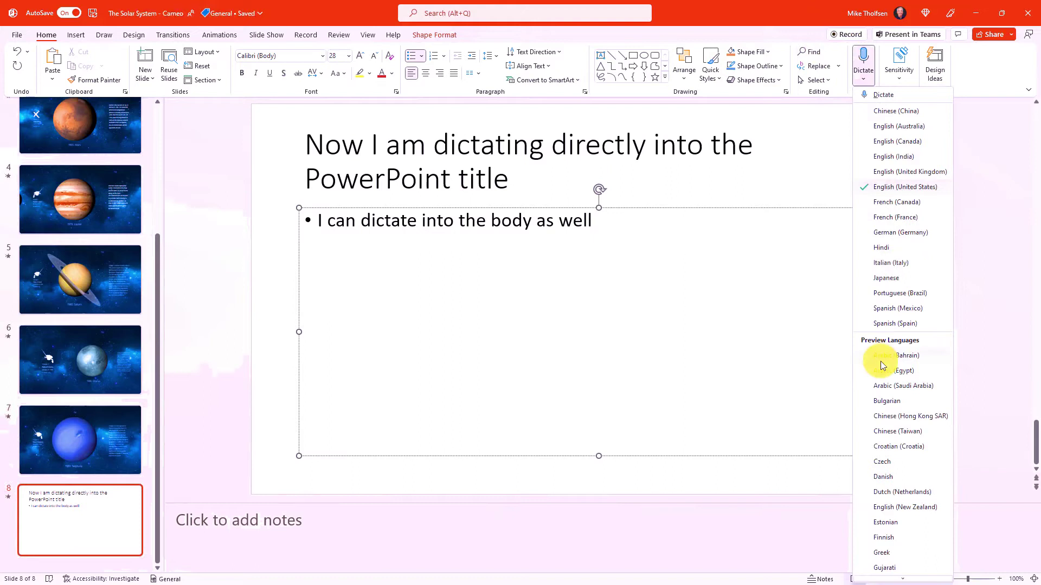
pyautogui.scroll(-5, 901, 356)
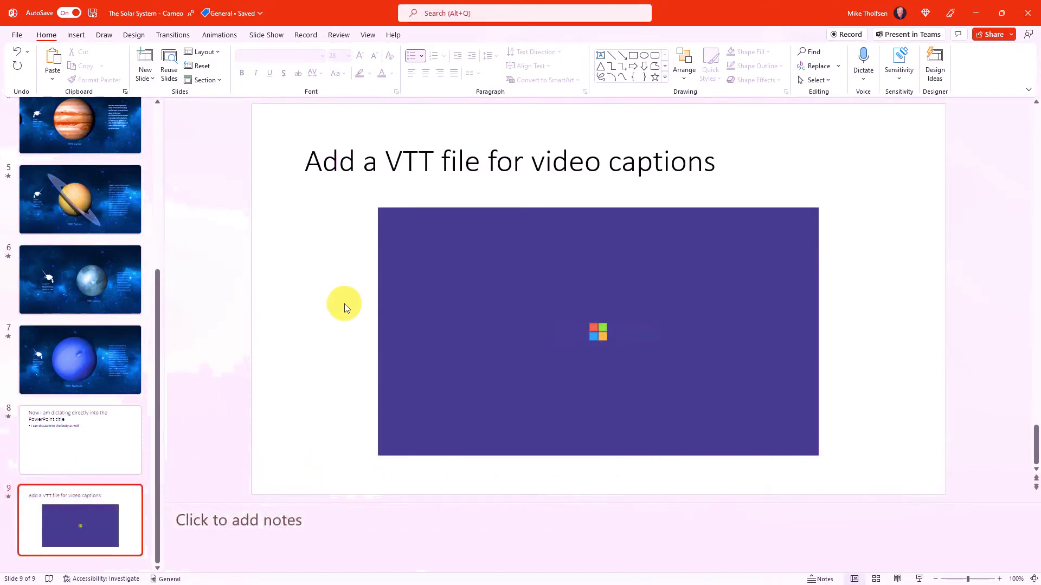
# Attach 'Search Coach video_AutoGeneratedCaption.vtt' from Downloads as captions for slide 9's video.
pyautogui.moveTo(687, 409)
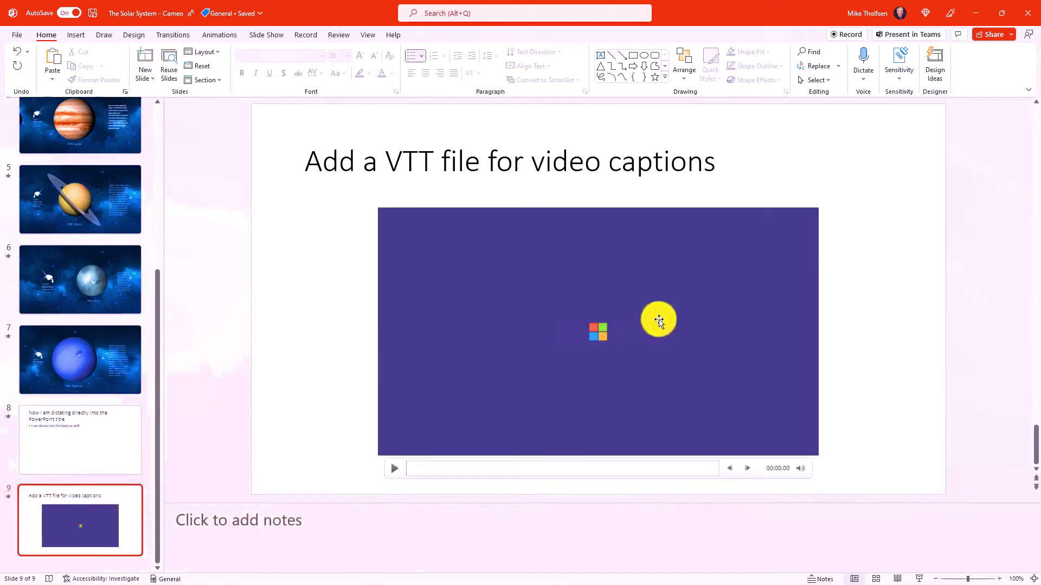
pyautogui.click(658, 320)
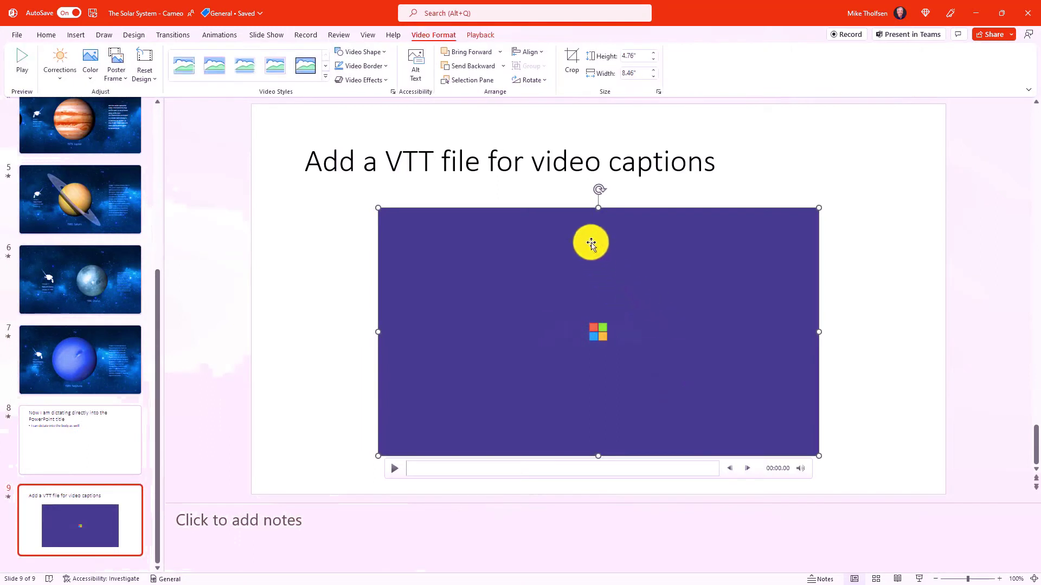
pyautogui.click(479, 35)
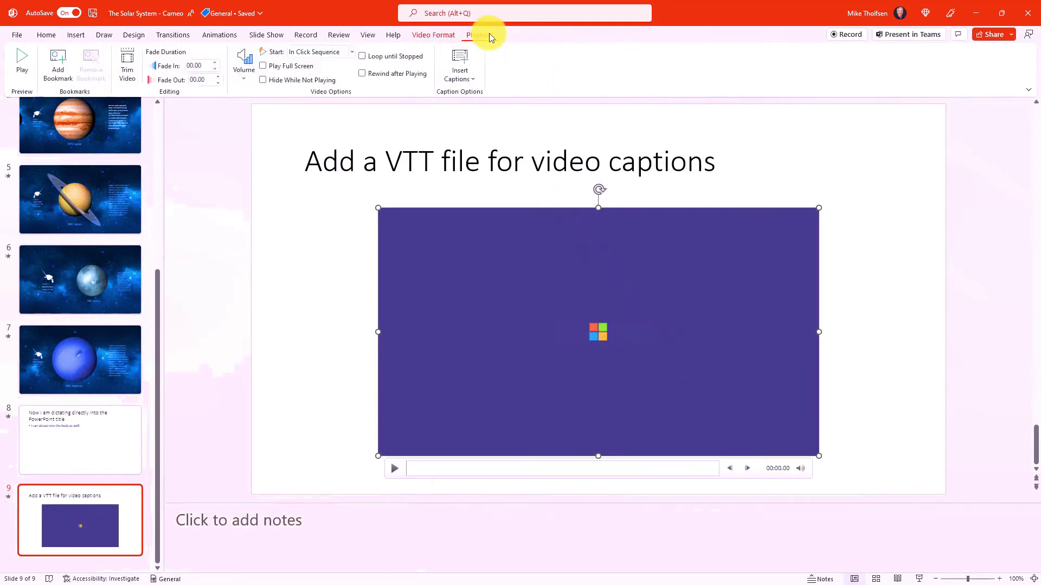
pyautogui.click(458, 58)
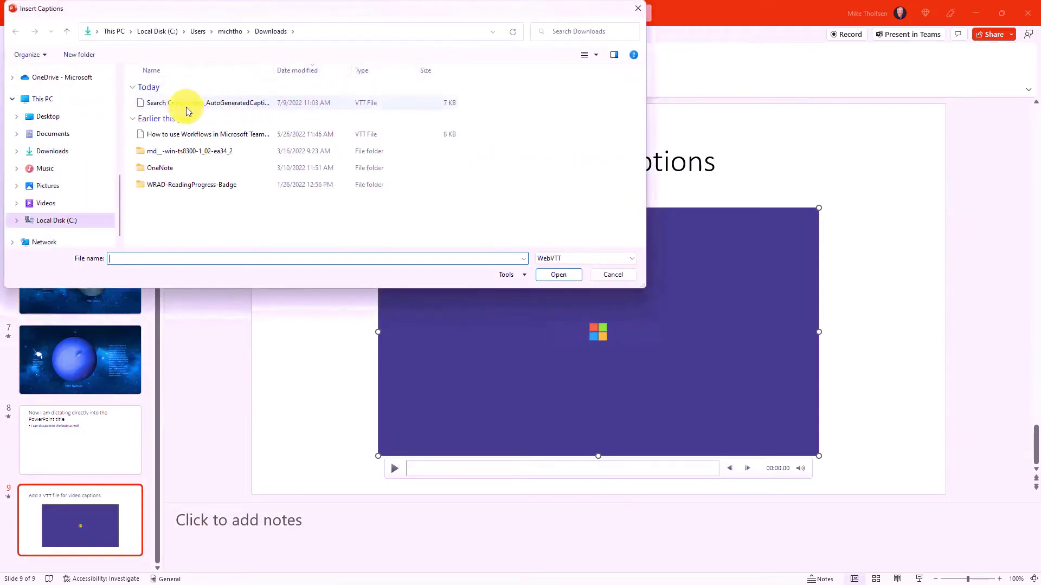
pyautogui.click(185, 108)
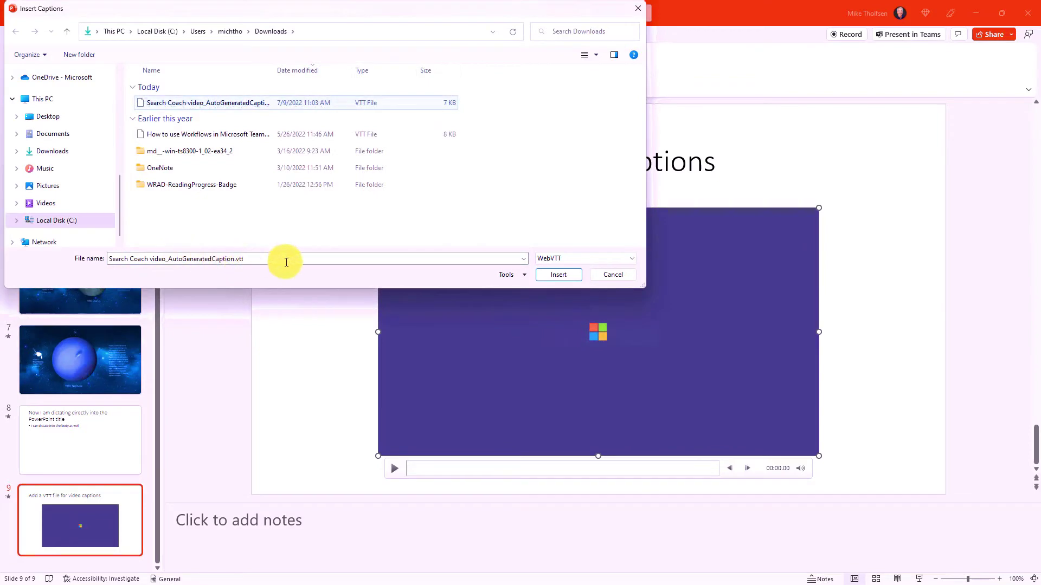
pyautogui.click(563, 274)
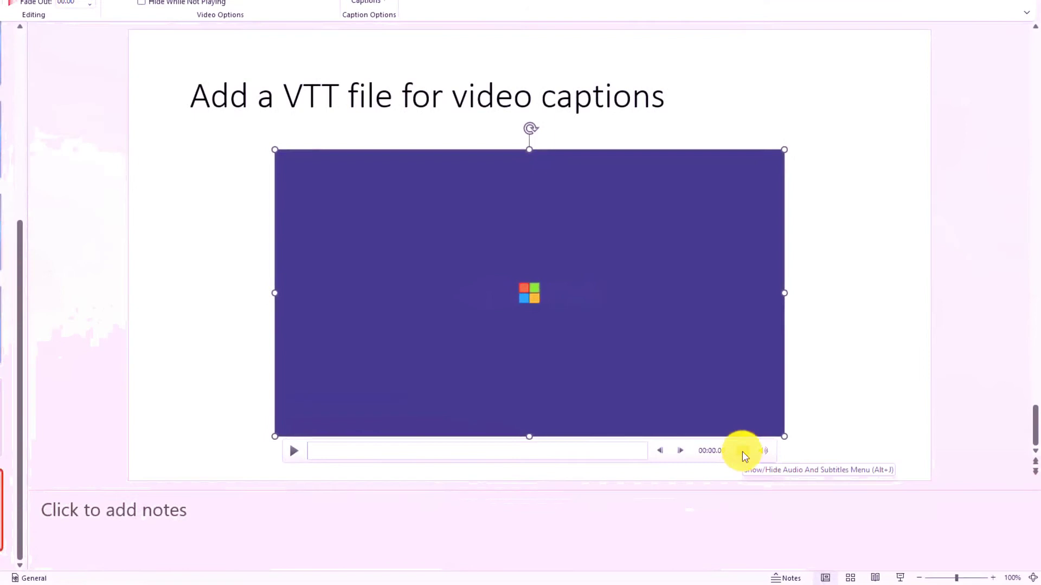
# Play the video from 00:11.36 to preview its captions, then set subtitles to Off.
pyautogui.click(329, 455)
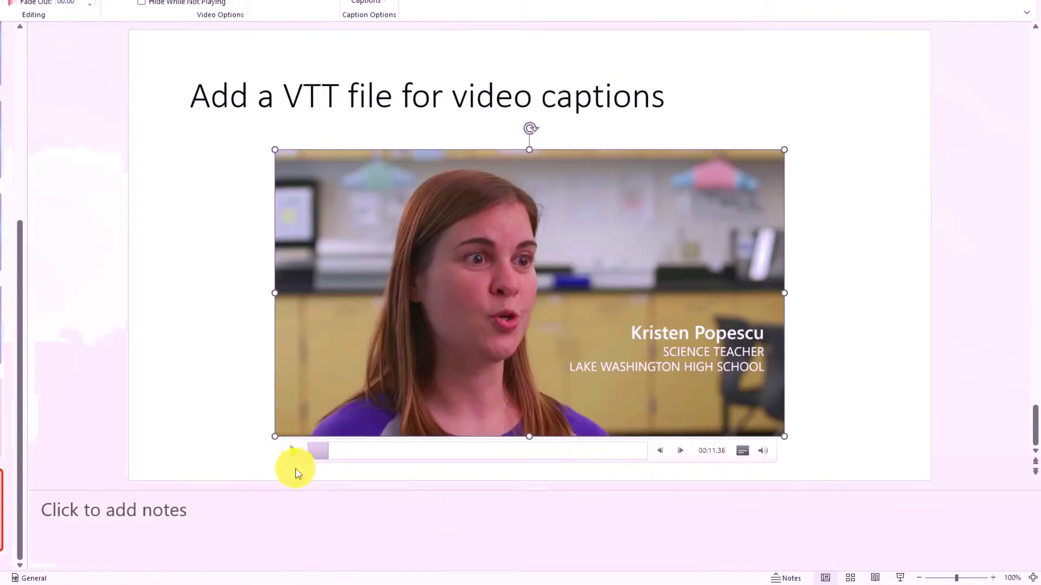
pyautogui.click(293, 452)
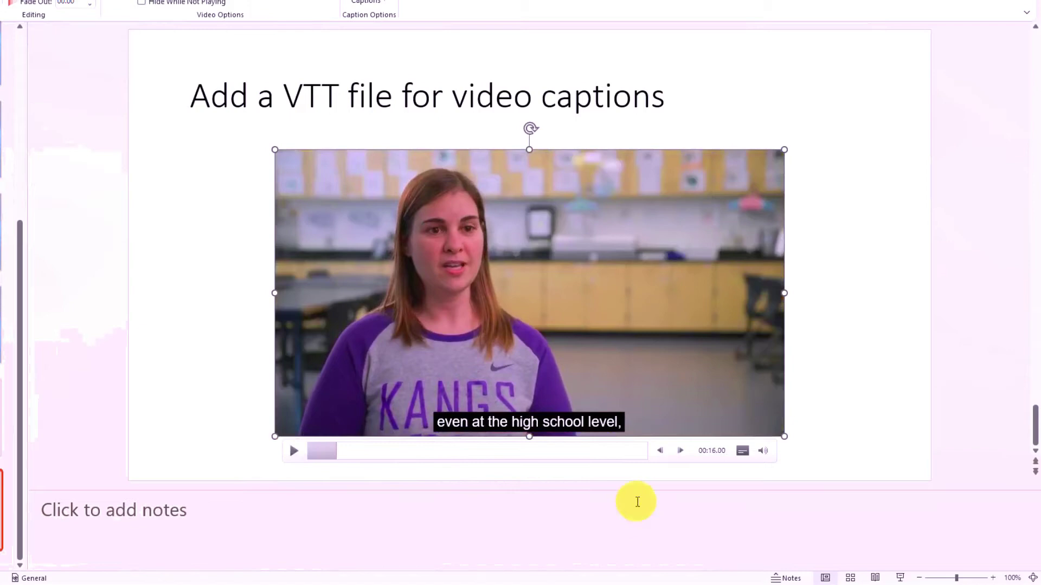
pyautogui.click(743, 450)
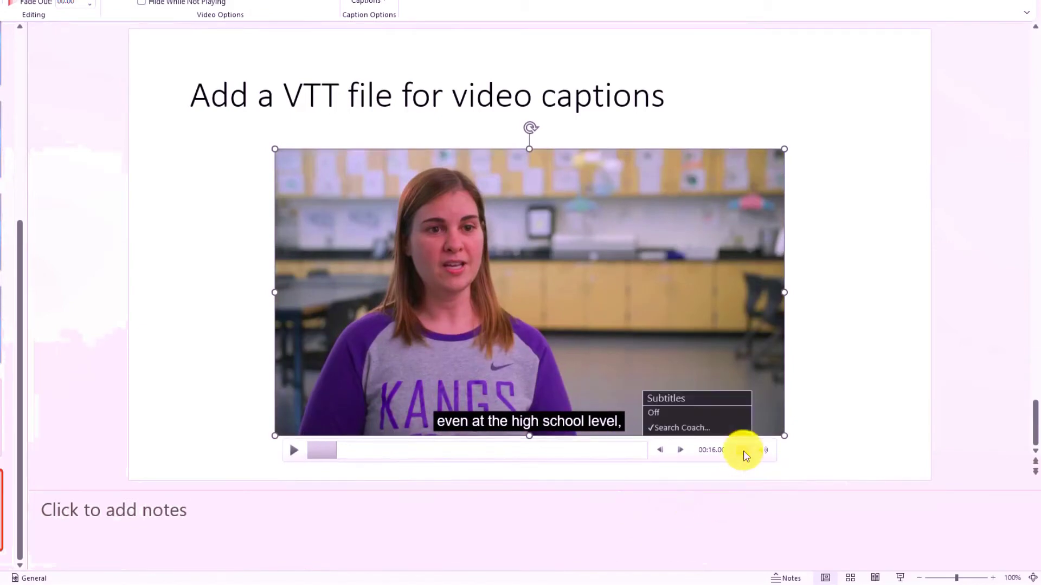
pyautogui.click(674, 413)
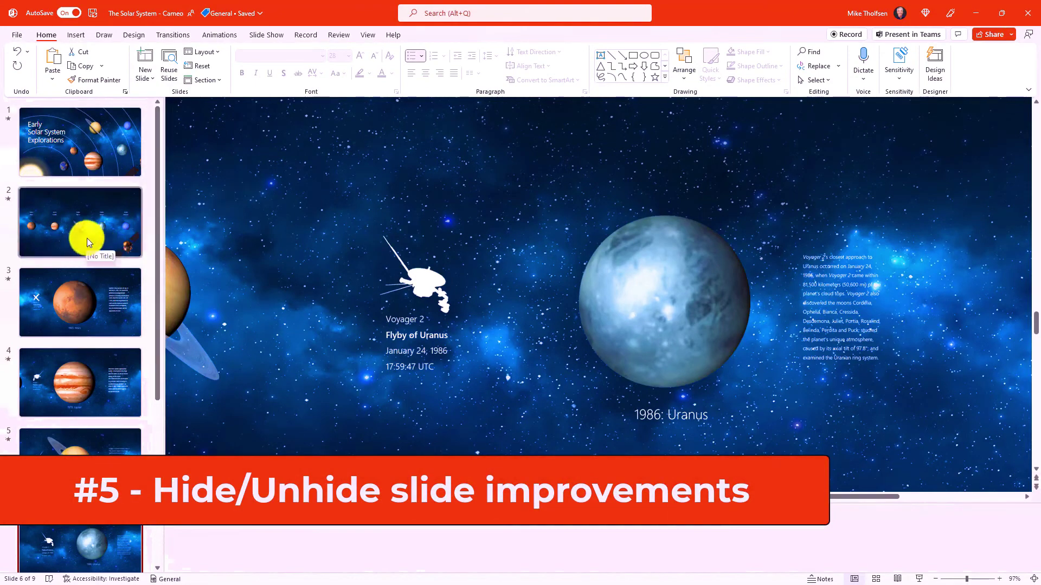
# Mark slides 2 and 3 as hidden with Hide Slide, then restore them with Unhide Slide.
pyautogui.click(86, 238)
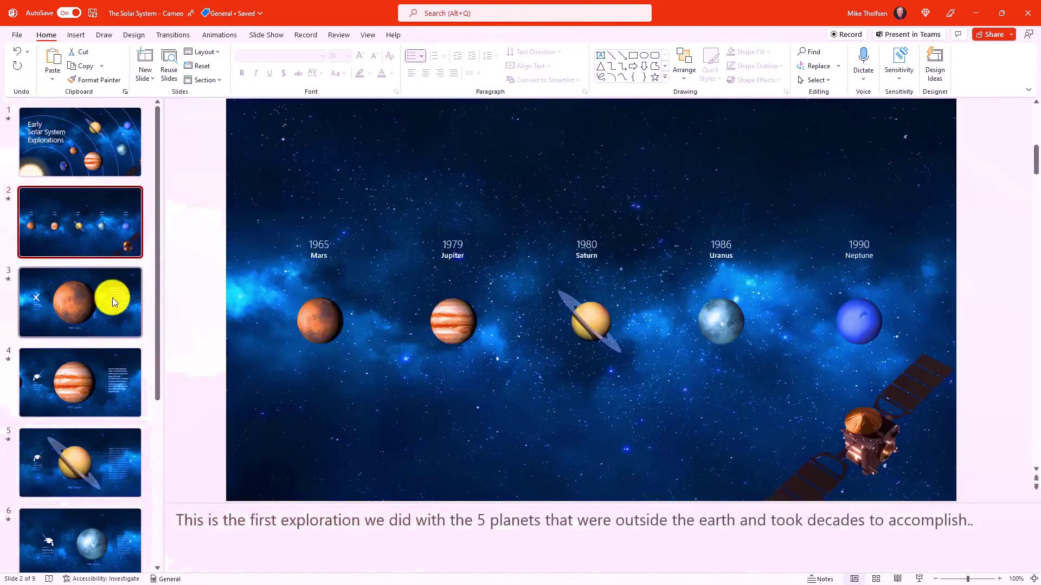
pyautogui.click(100, 296)
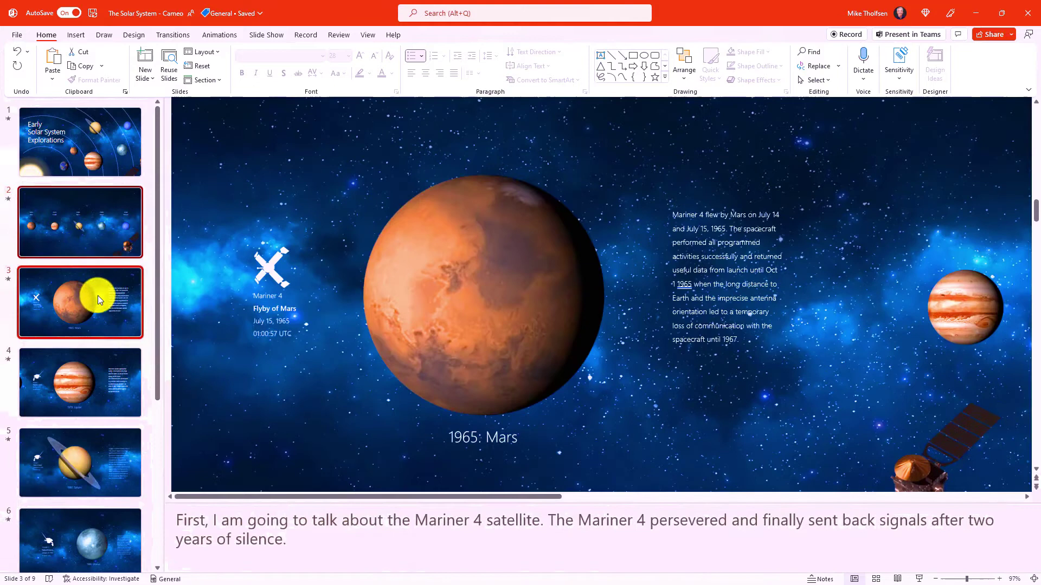
pyautogui.rightClick(105, 293)
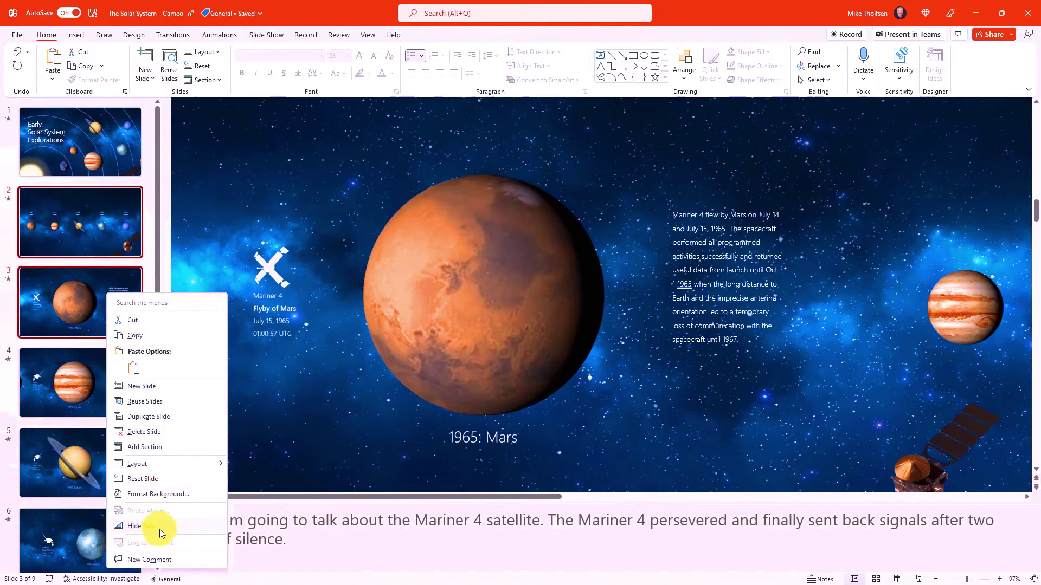
pyautogui.click(178, 527)
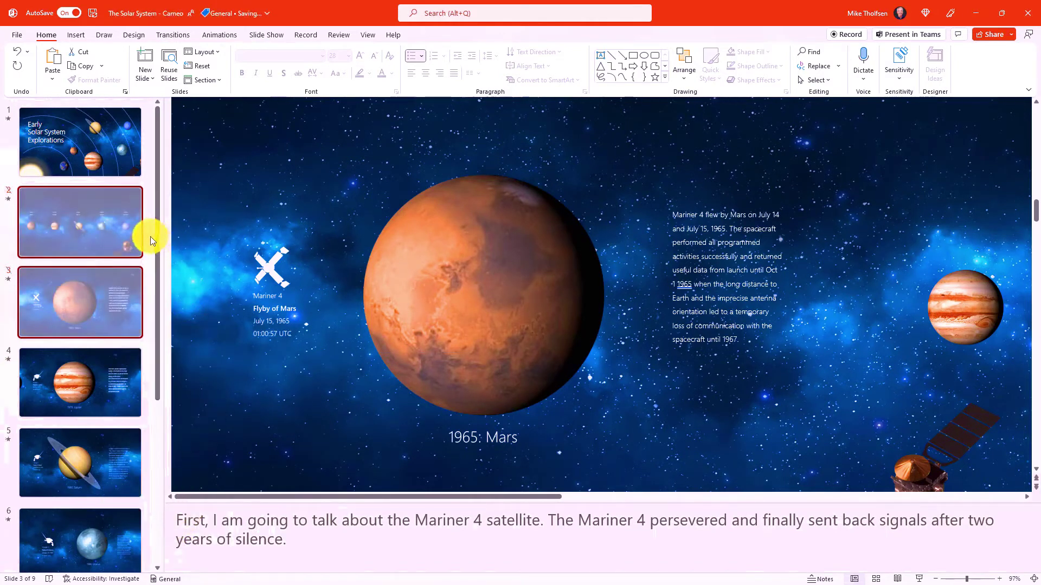
pyautogui.rightClick(84, 225)
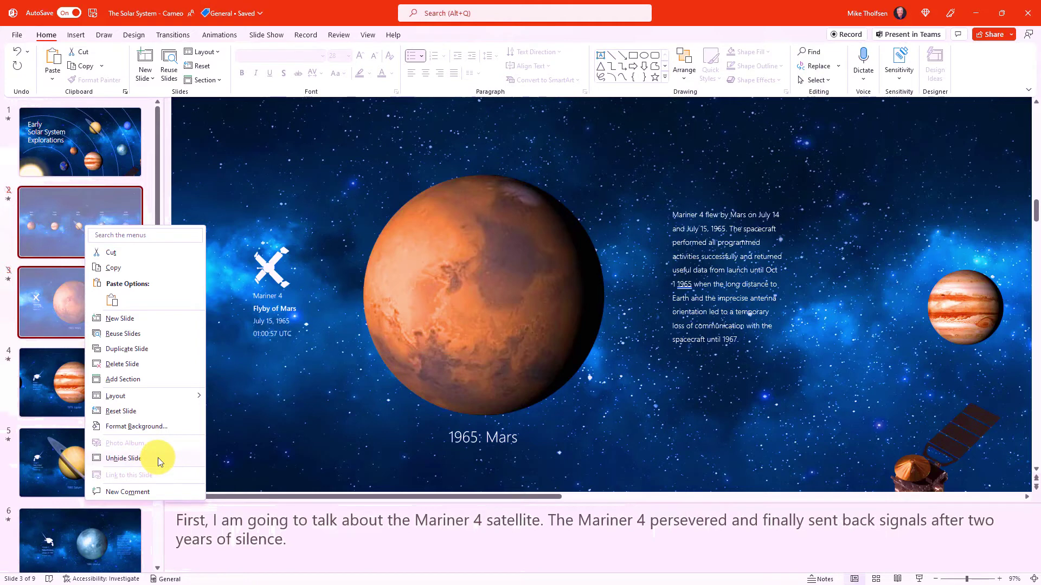
pyautogui.click(158, 457)
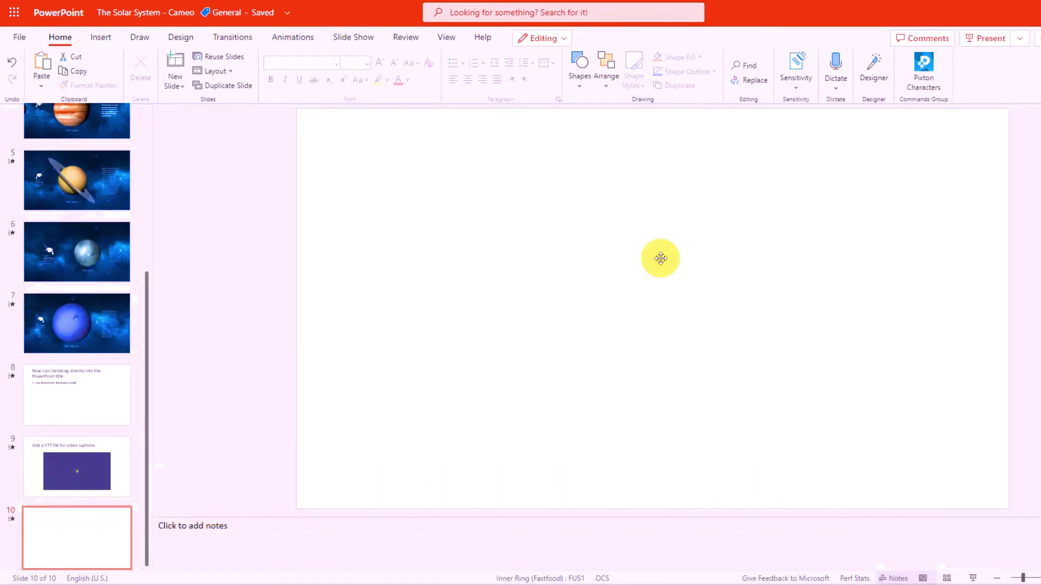
# Paste the T.P.S Report cover-sheet picture onto slide 10 and crop it to a heart shape.
pyautogui.hotkey('ctrl', 'v')
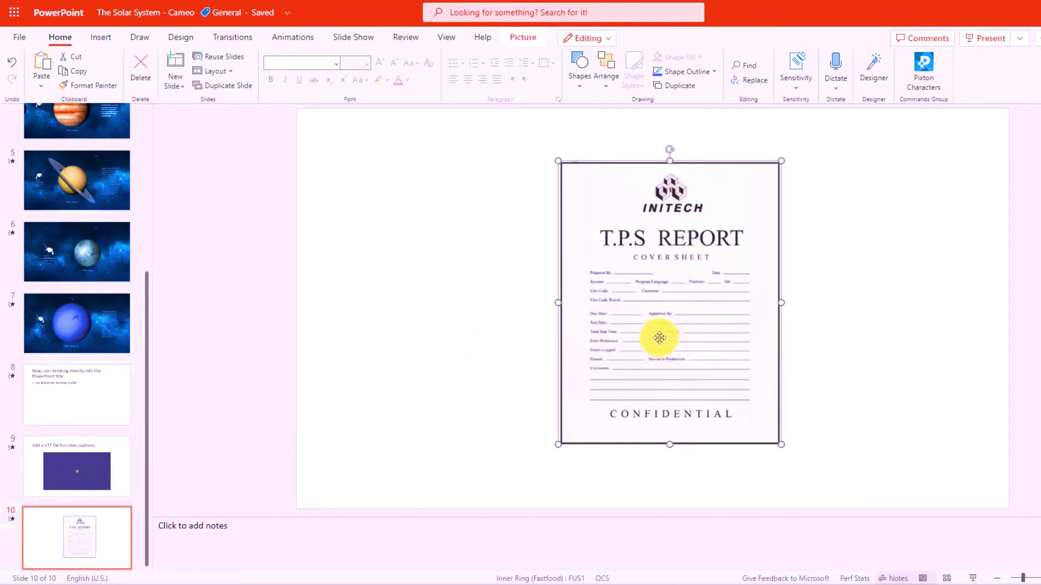
pyautogui.click(521, 37)
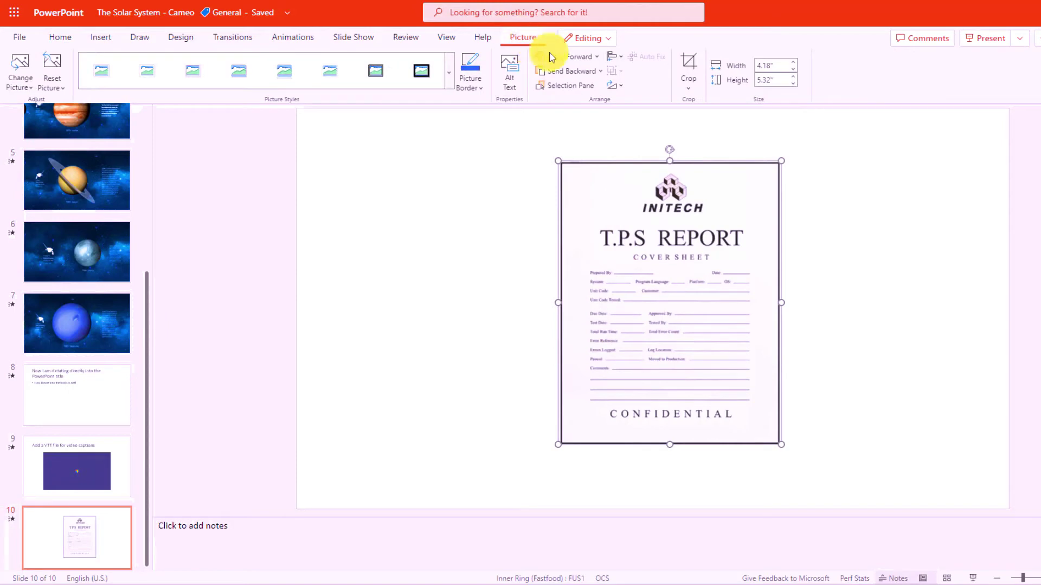
pyautogui.click(693, 85)
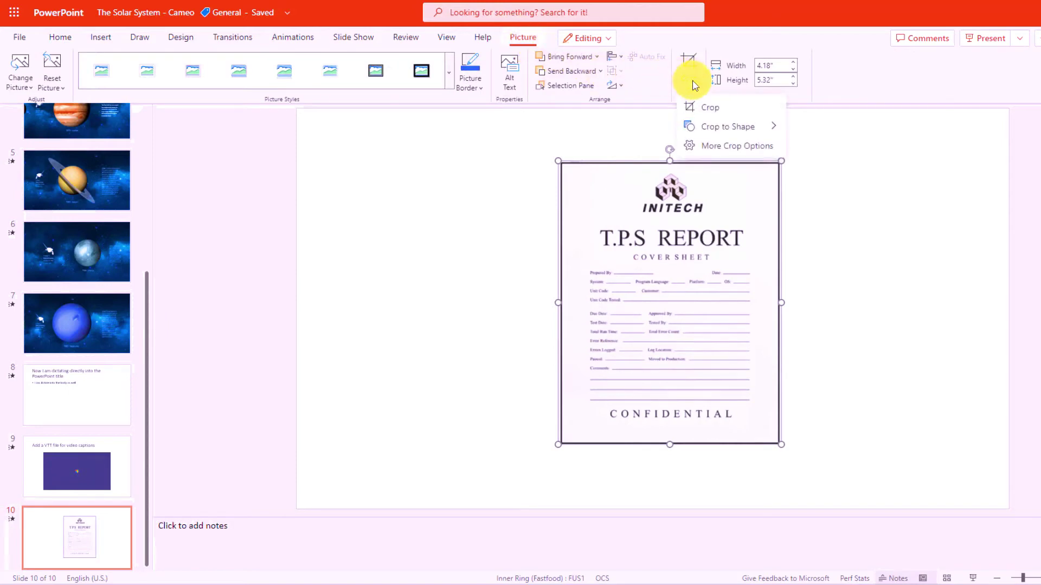
pyautogui.moveTo(726, 127)
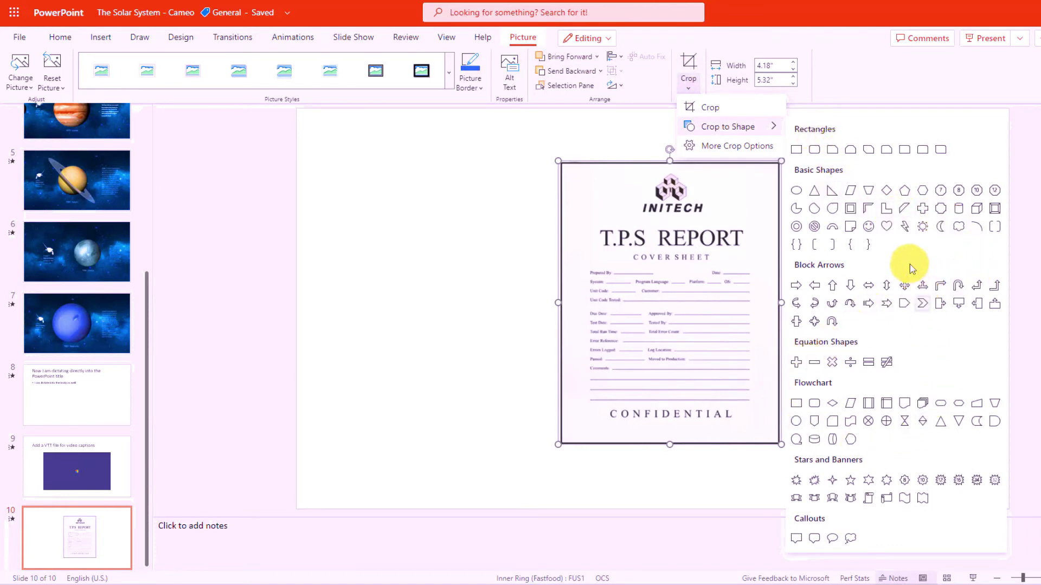
pyautogui.click(887, 225)
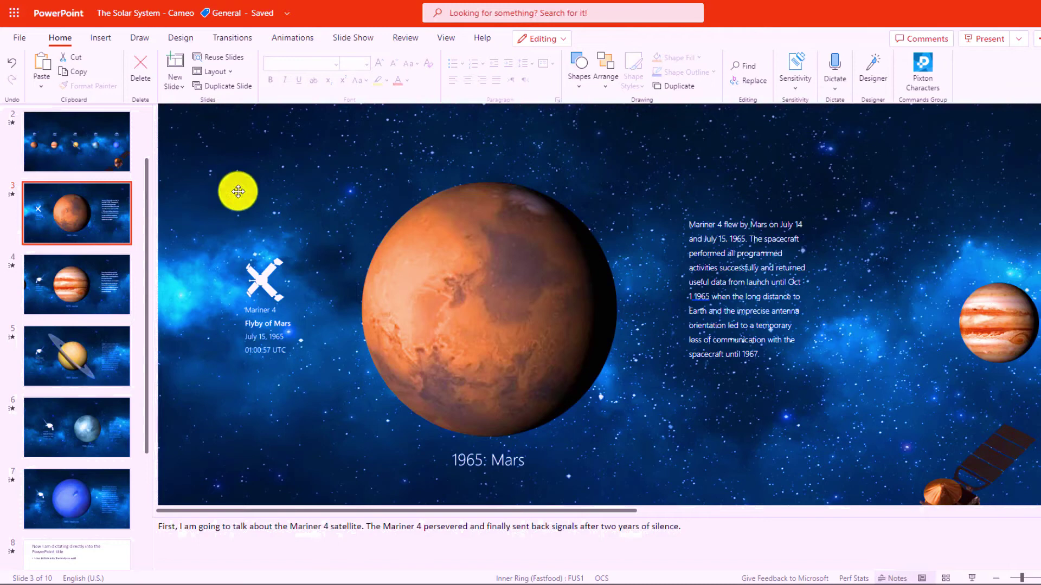
# Copy the slide 3 '1965: Mars' slide from the thumbnail pane.
pyautogui.rightClick(92, 212)
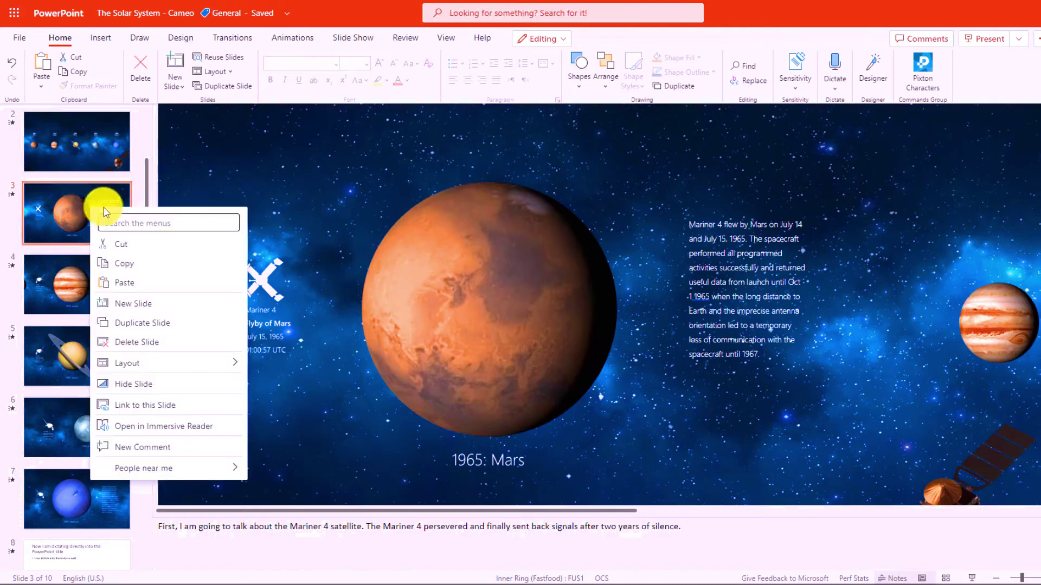
pyautogui.click(168, 265)
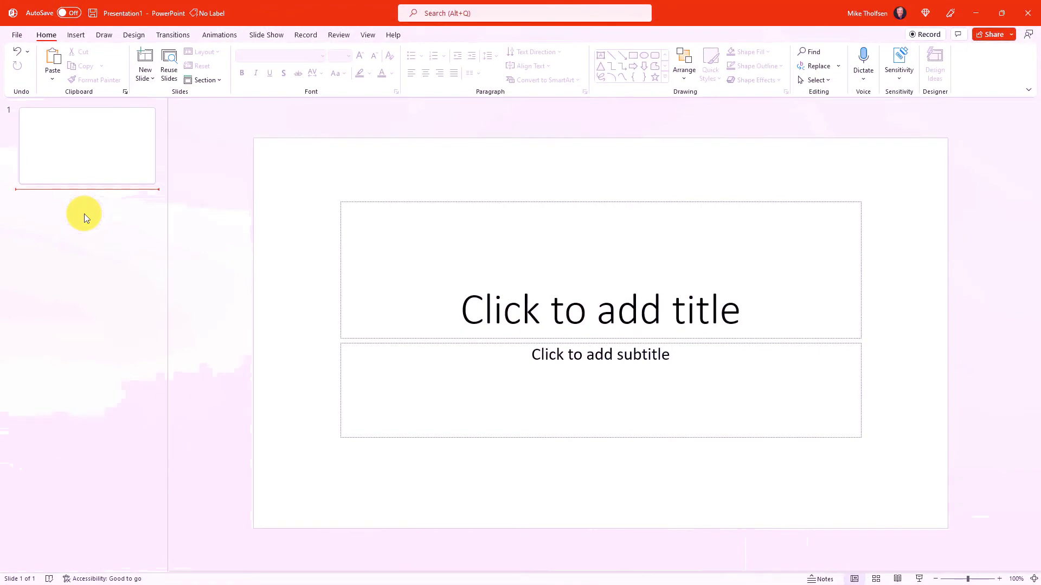
# Paste the copied Mars slide into Presentation1 below slide 1.
pyautogui.hotkey('ctrl', 'v')
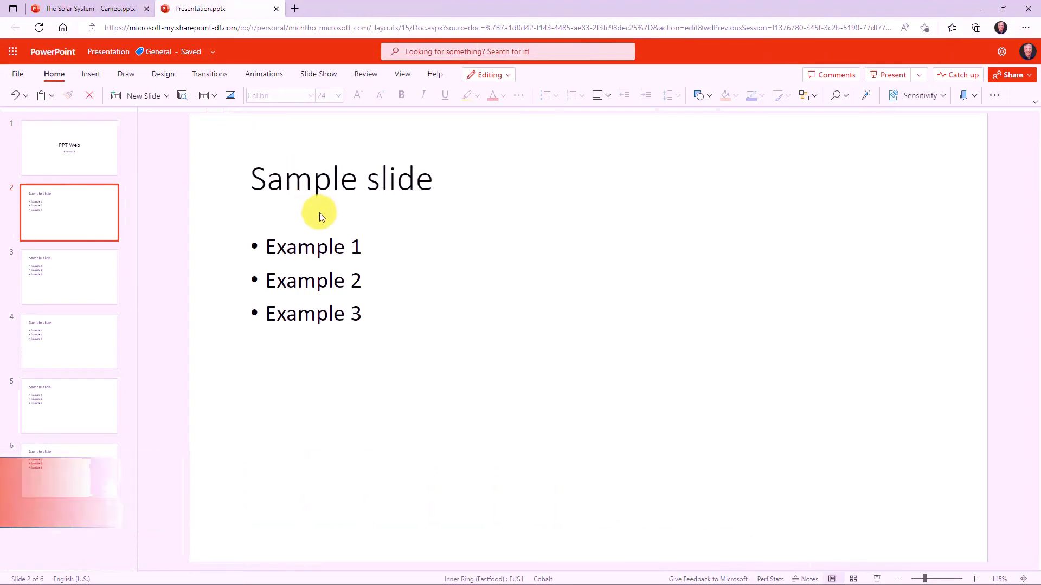
# Look through slides 3, 4 and 5 for the Example text, then return to slide 2.
pyautogui.click(65, 275)
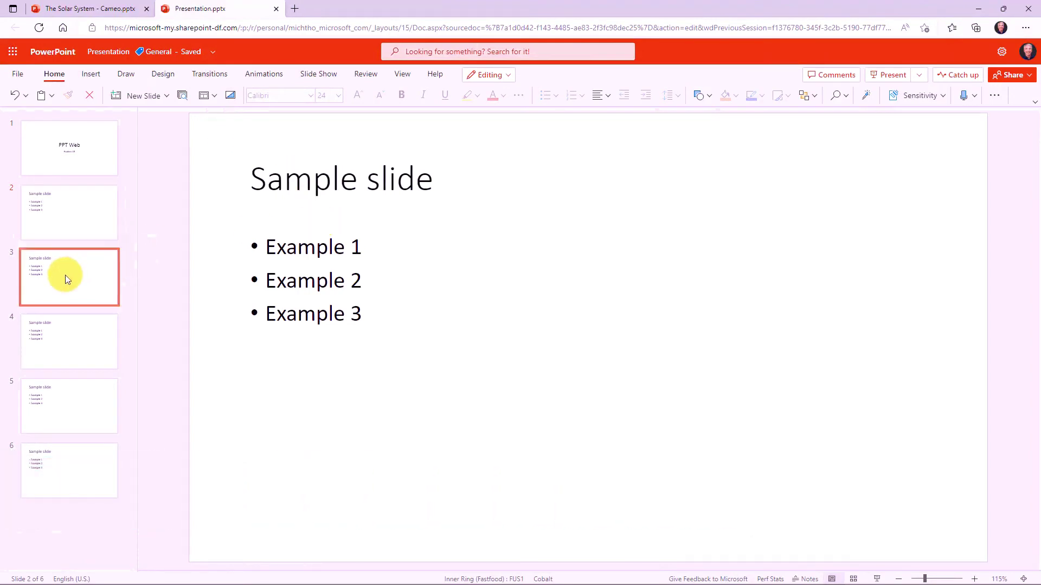
pyautogui.click(70, 340)
pyautogui.click(90, 401)
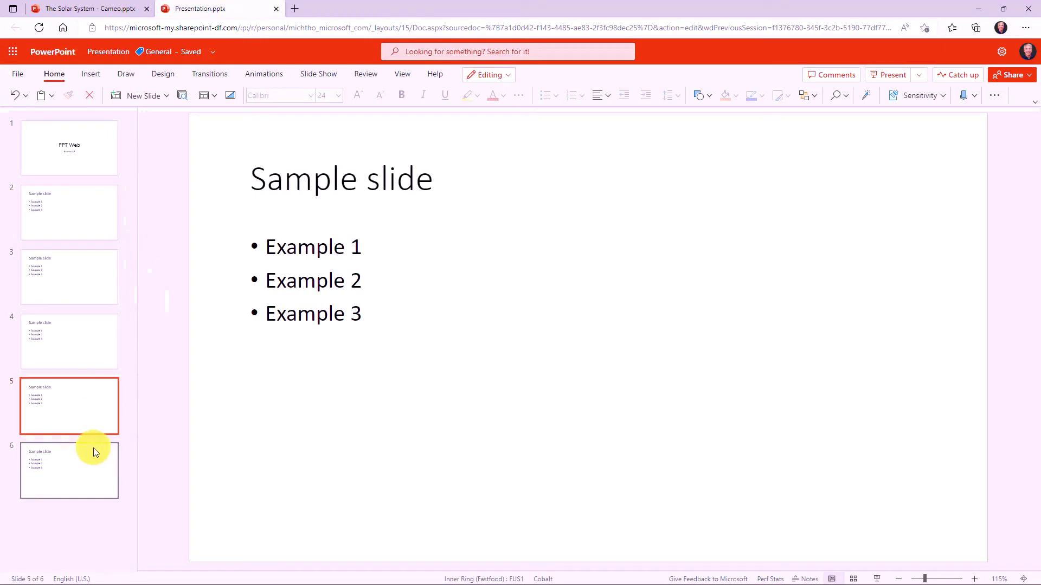
pyautogui.click(74, 205)
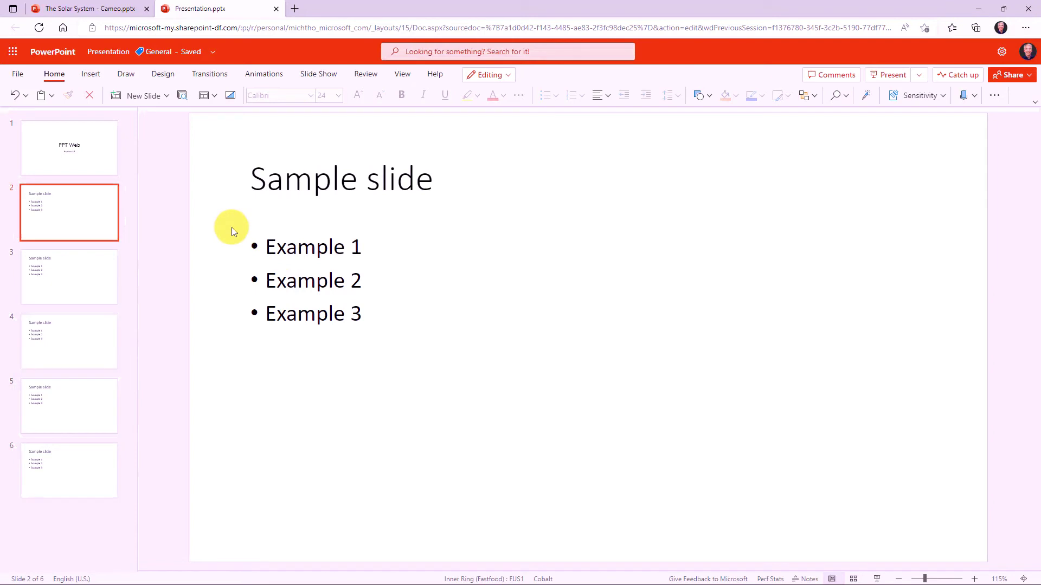
# Replace all 15 occurrences of 'Example' with 'Ex.' across the deck.
pyautogui.hotkey('ctrl', 'f')
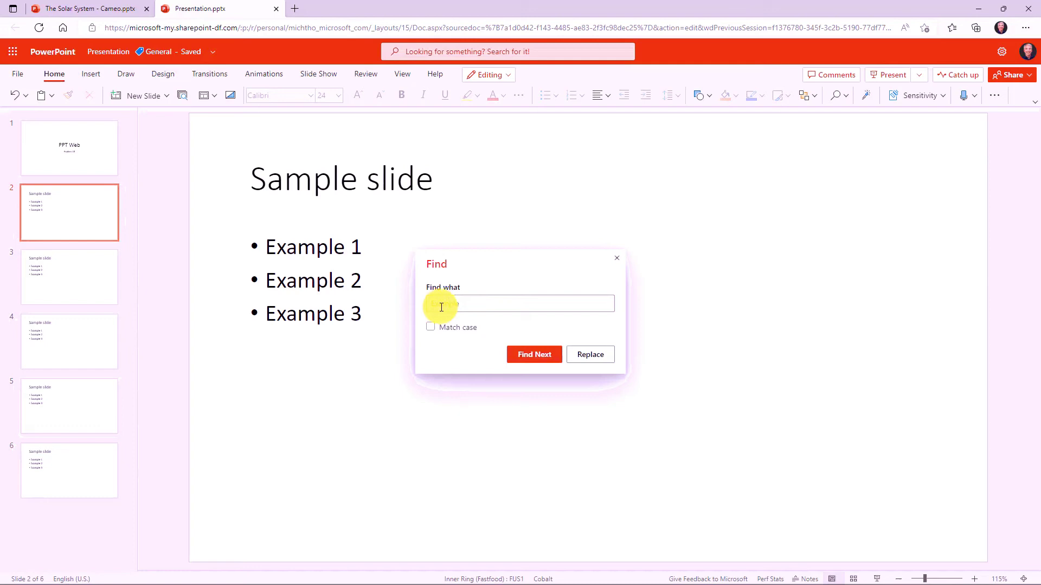
pyautogui.click(601, 354)
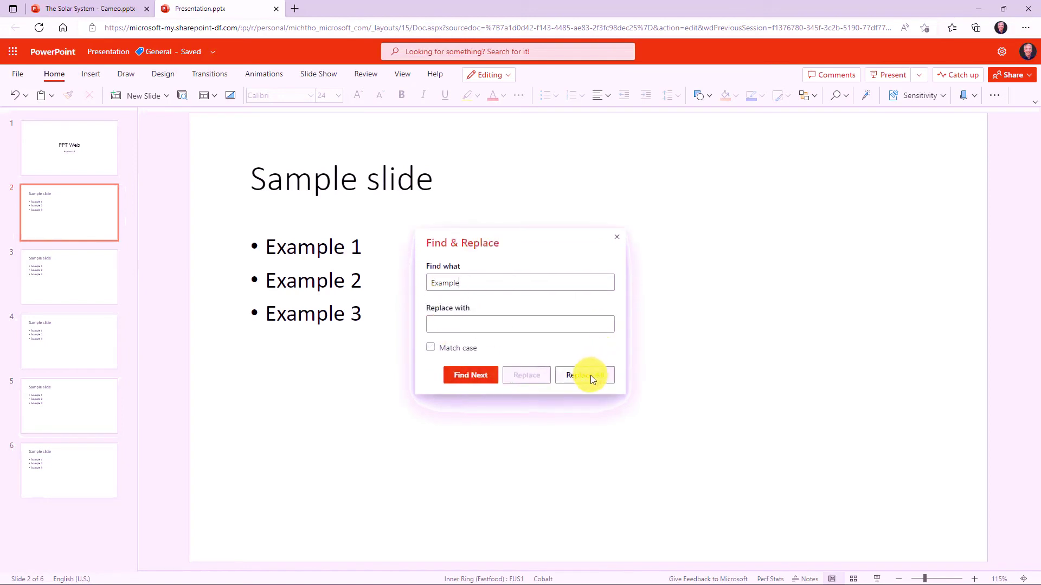
pyautogui.click(575, 322)
pyautogui.write('Ex.')
pyautogui.click(603, 376)
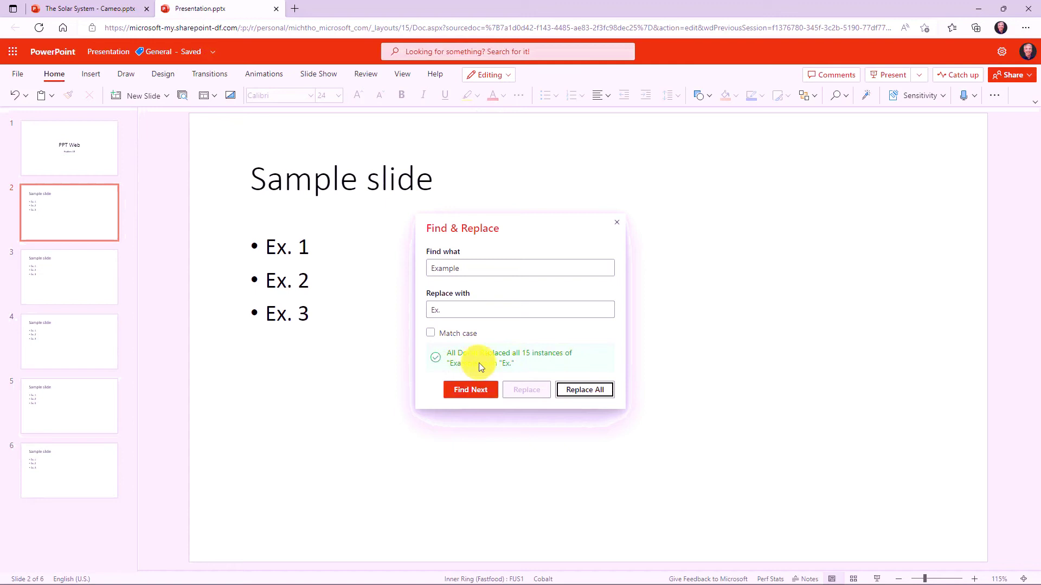
pyautogui.click(616, 223)
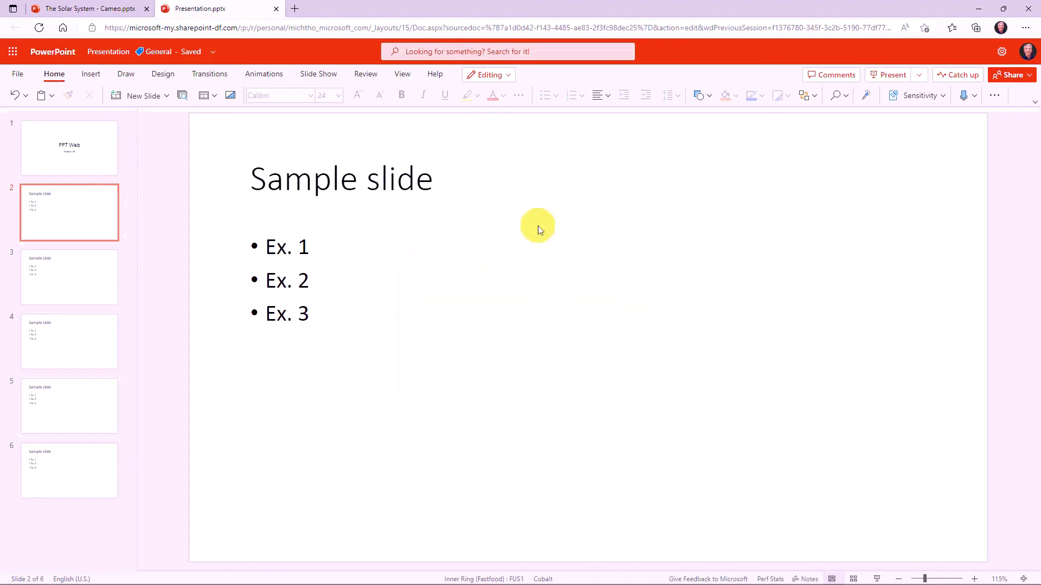
# Confirm slides 3, 4 and 5 now read 'Ex.' instead of 'Example'.
pyautogui.click(73, 287)
pyautogui.click(70, 348)
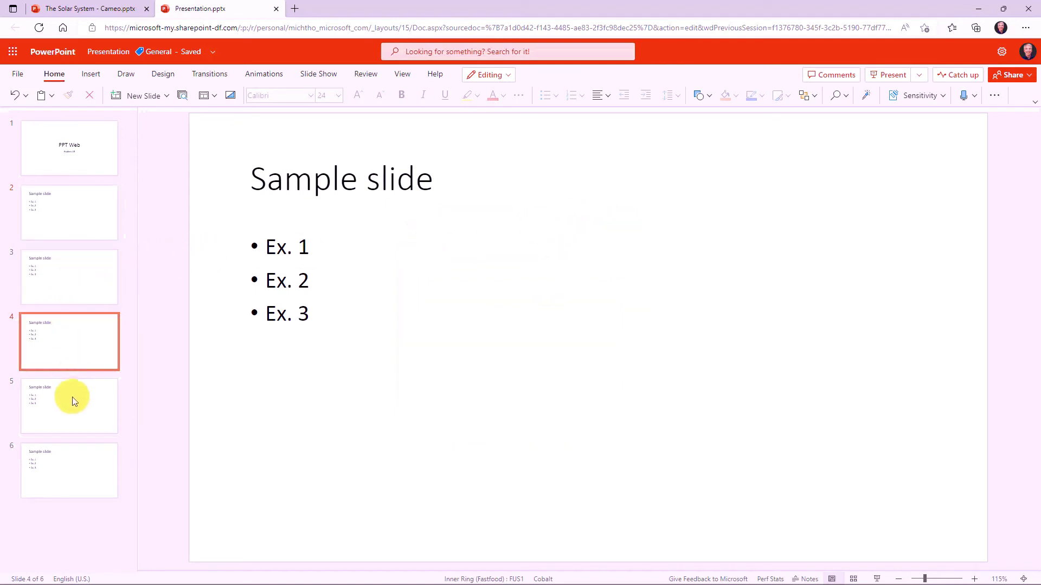
pyautogui.click(74, 407)
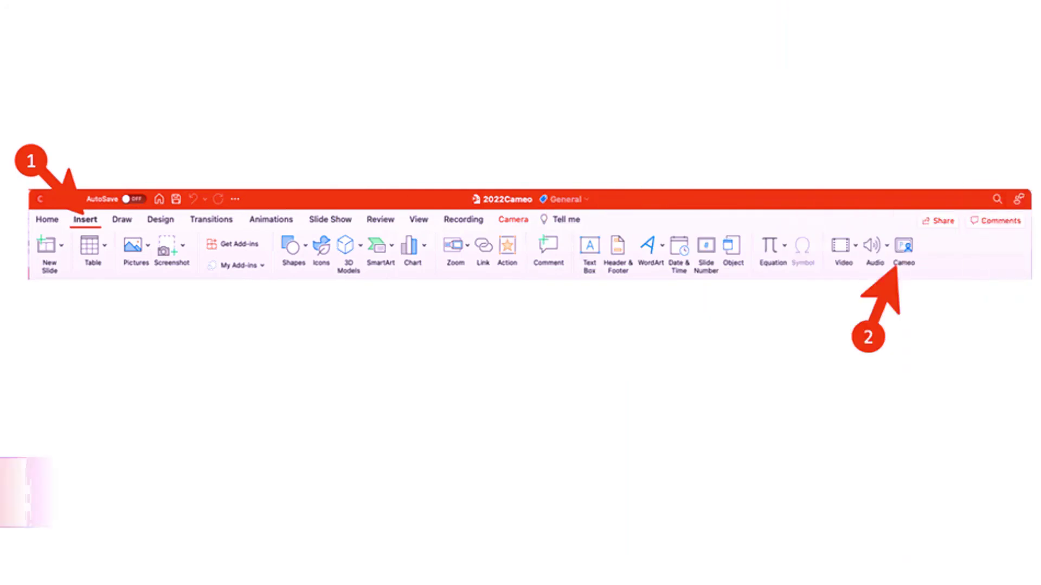